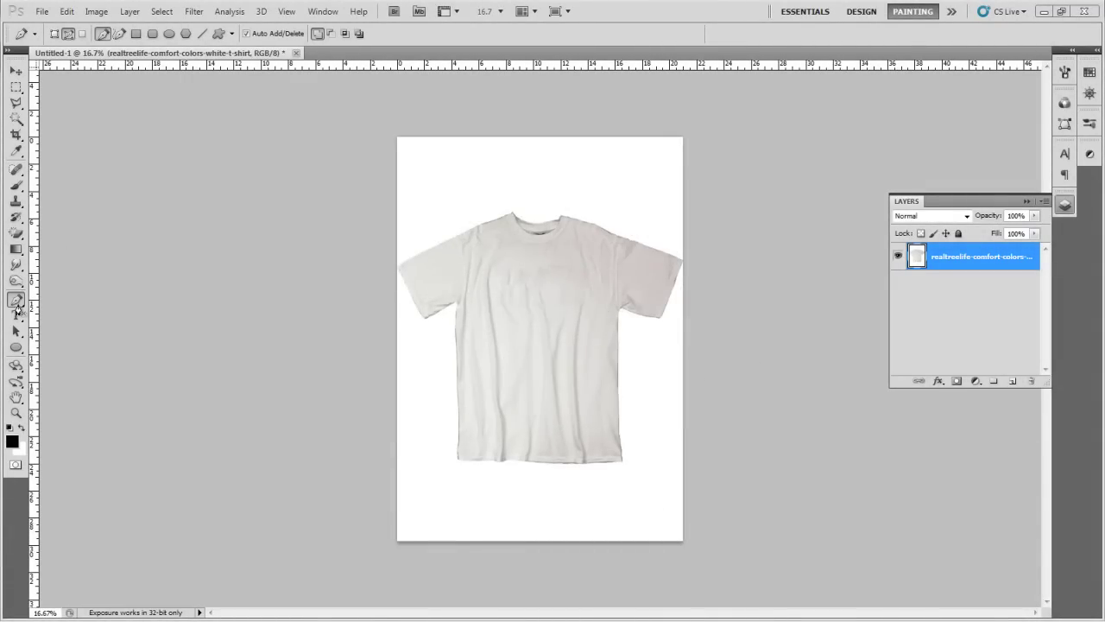
Zoom the canvas in to 33.3% and select the Polygonal Lasso Tool
key("ctrl+plus")
key("l")
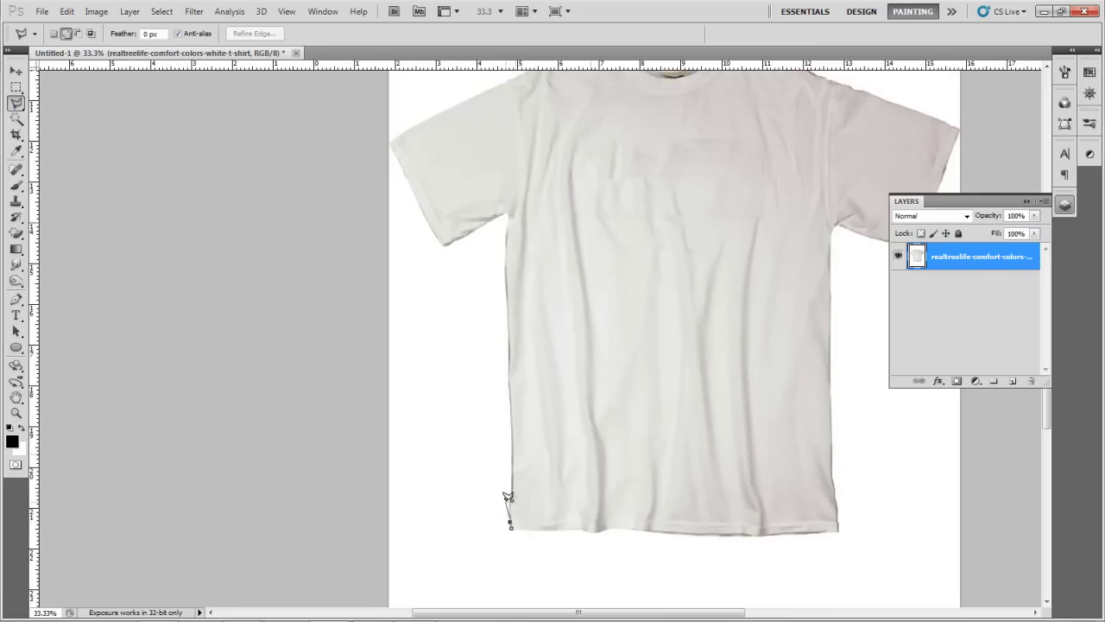
Place lasso points up the shirt's left side, starting from the bottom-left hem corner
left_click(503, 497, "ctrl+space")
left_click(509, 512, "ctrl+space")
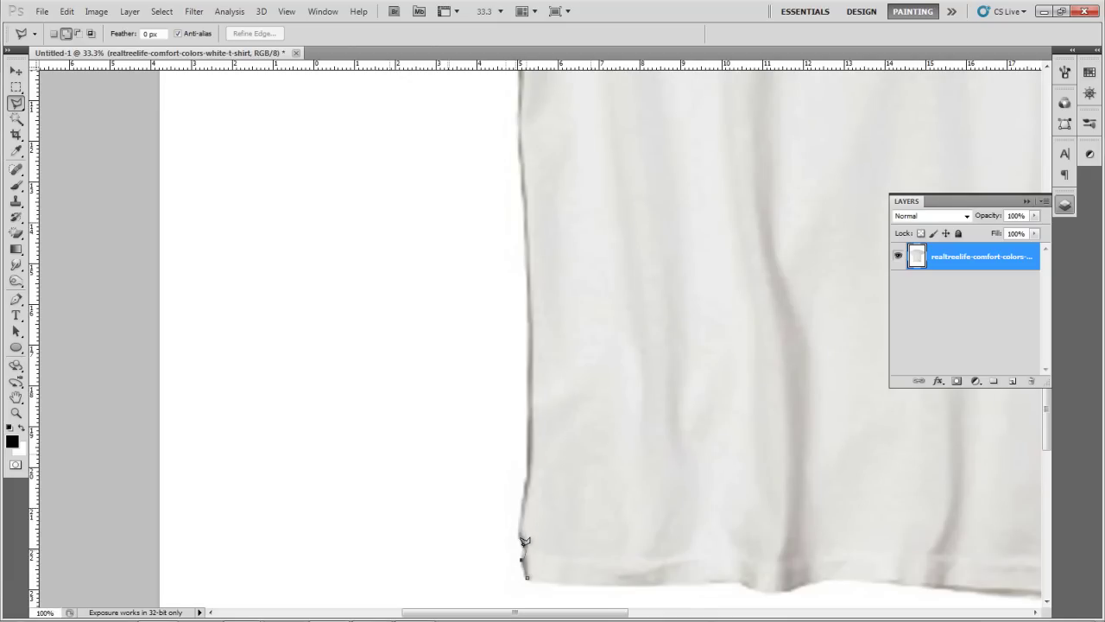
left_click(521, 523)
left_click(526, 275)
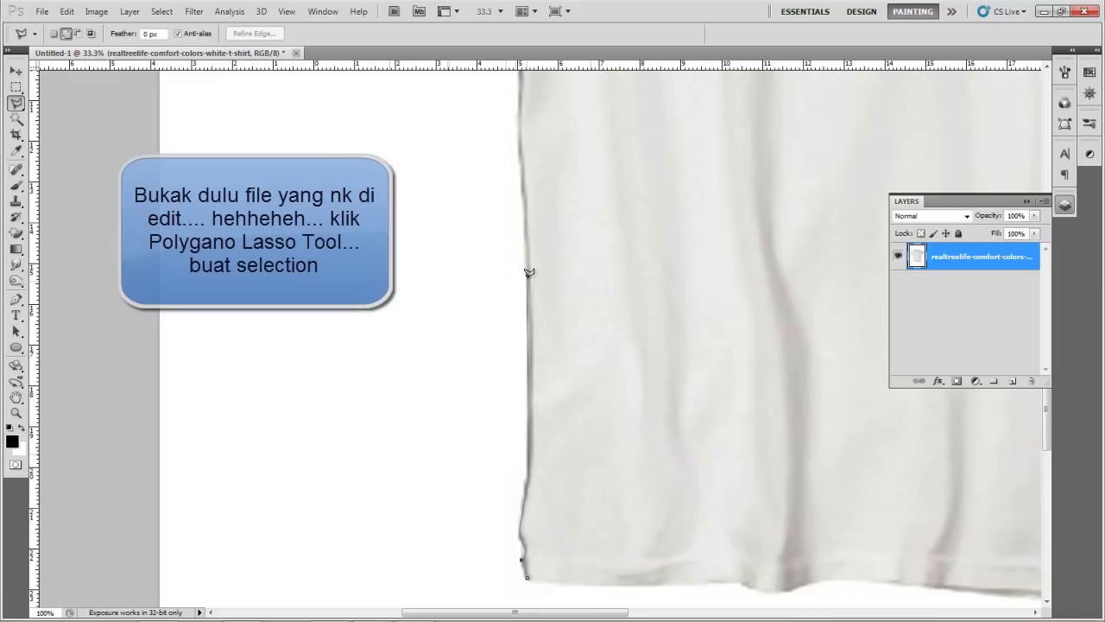
left_click(522, 182)
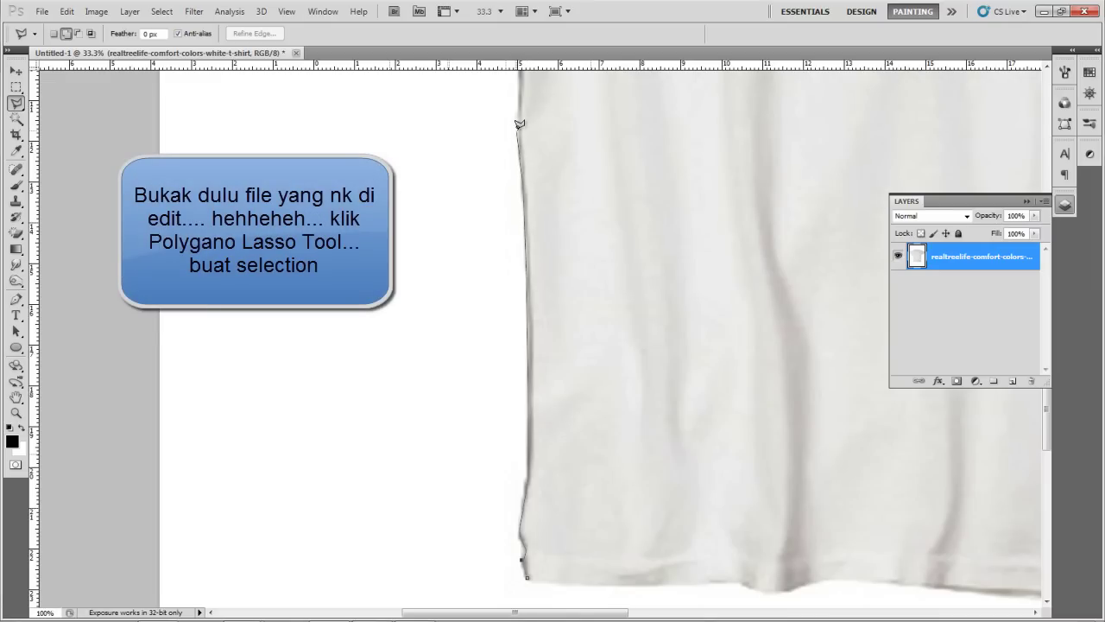
Continue the outline around the left armpit and the top of the left sleeve
mouse_move(518, 128)
left_mouse_down()
mouse_move(518, 420)
mouse_move(484, 538)
left_mouse_up()
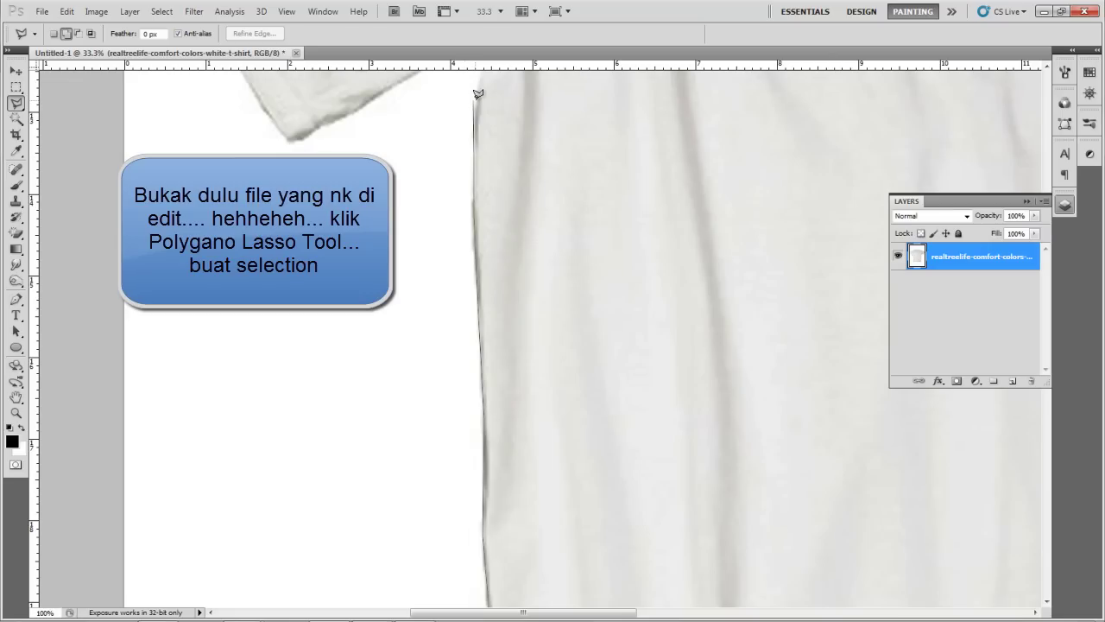
left_click_drag(476, 101, 452, 320)
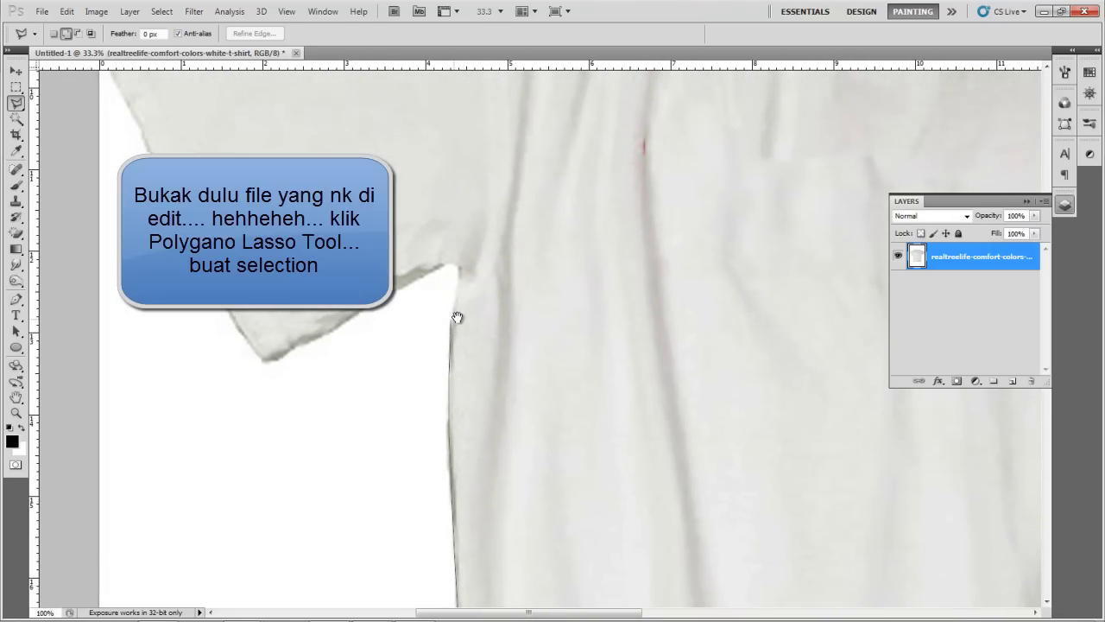
left_click(444, 261)
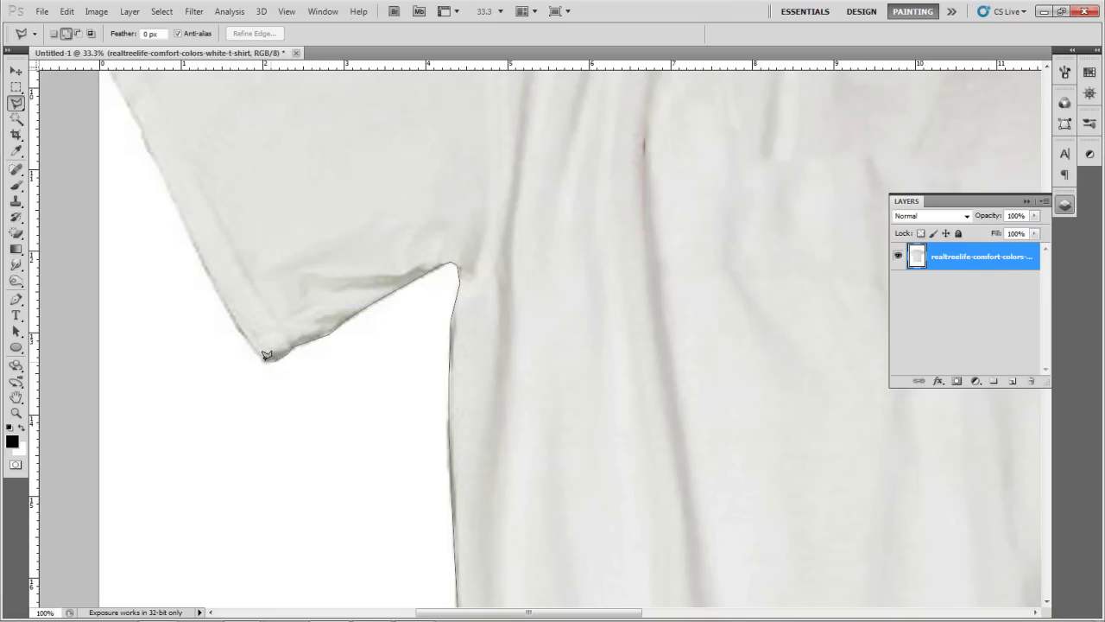
left_click_drag(260, 356, 510, 474)
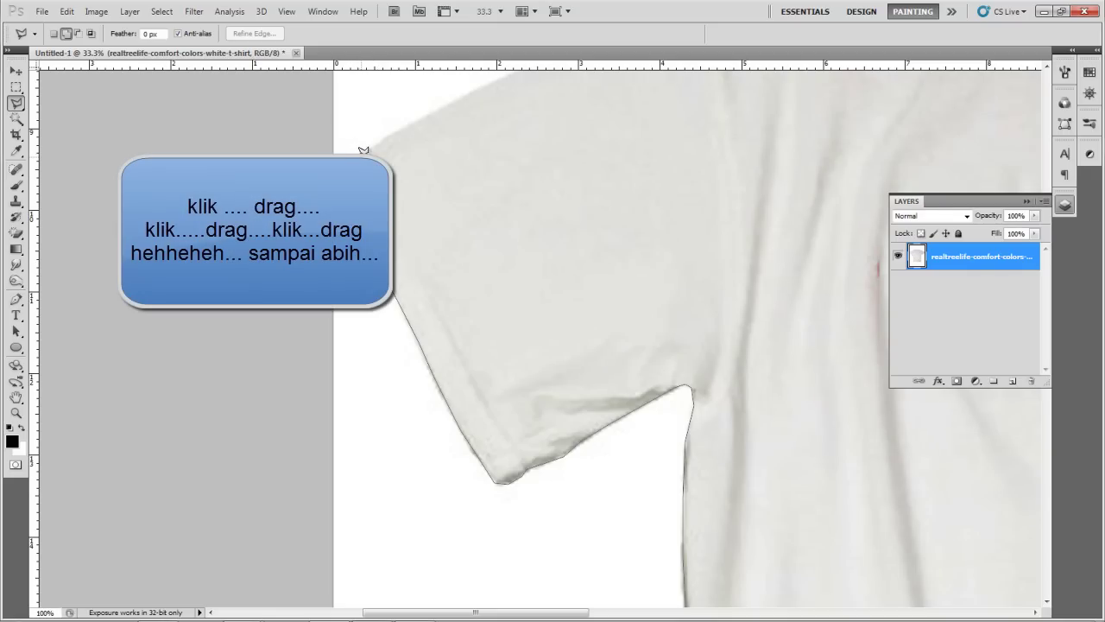
left_click(390, 132)
left_click_drag(455, 105, 188, 372)
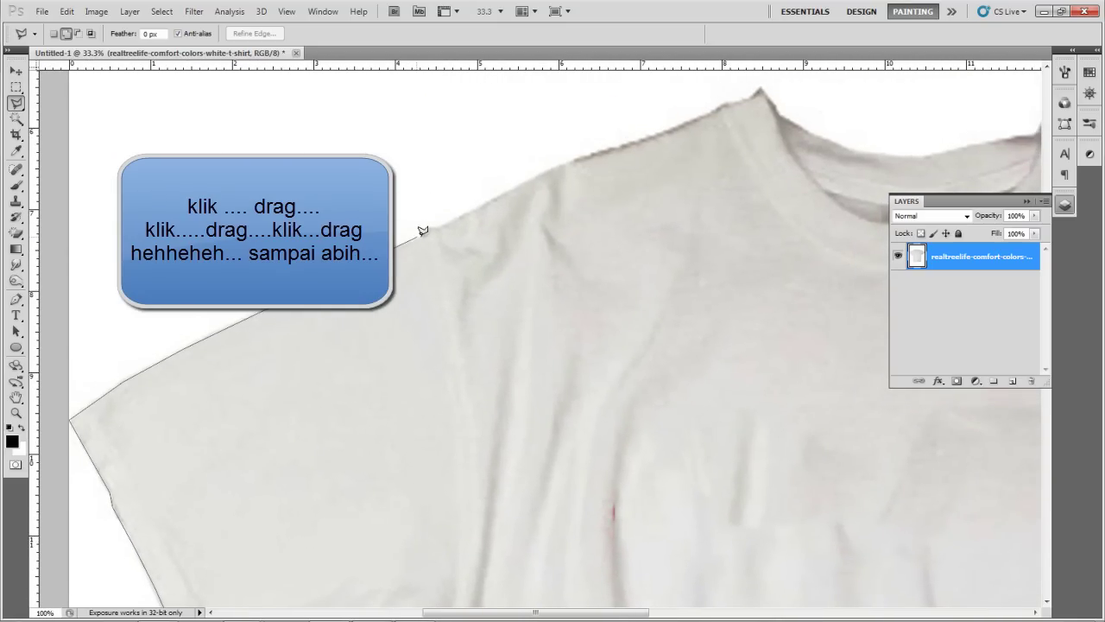
Extend the outline along the left shoulder to the collar's left peak and along the neckline
left_click(452, 221)
left_click(764, 84)
left_click(784, 114)
left_click(846, 144)
left_click(882, 152)
Continue the outline over the collar's right peak and right shoulder to the right sleeve's corner
mouse_move(932, 152)
left_mouse_down()
mouse_move(821, 185)
mouse_move(432, 216)
left_mouse_up()
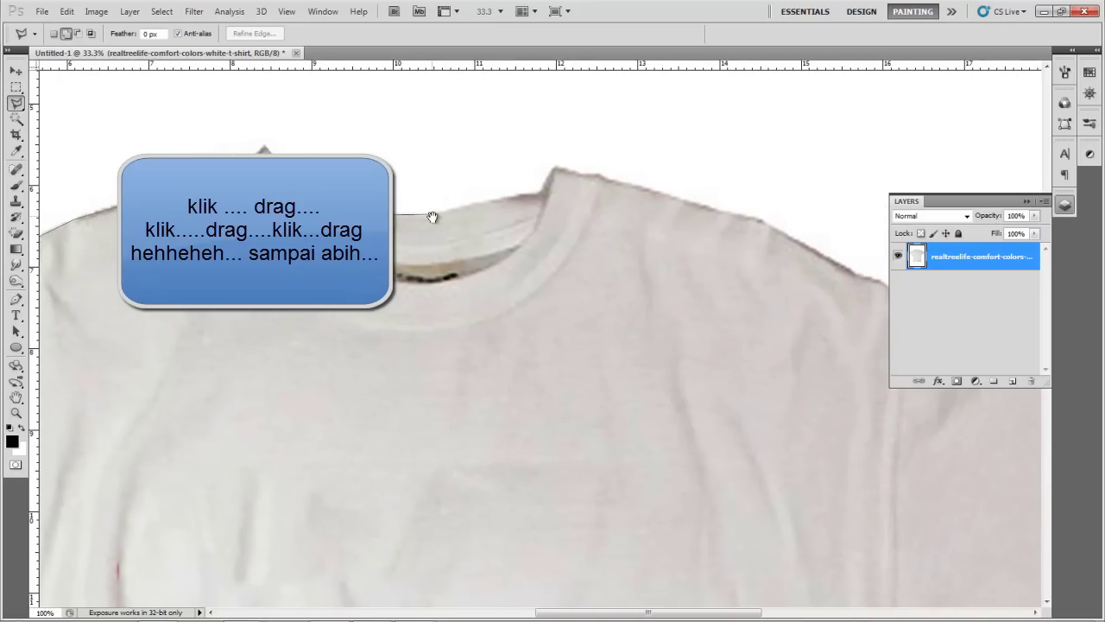
left_click(430, 214)
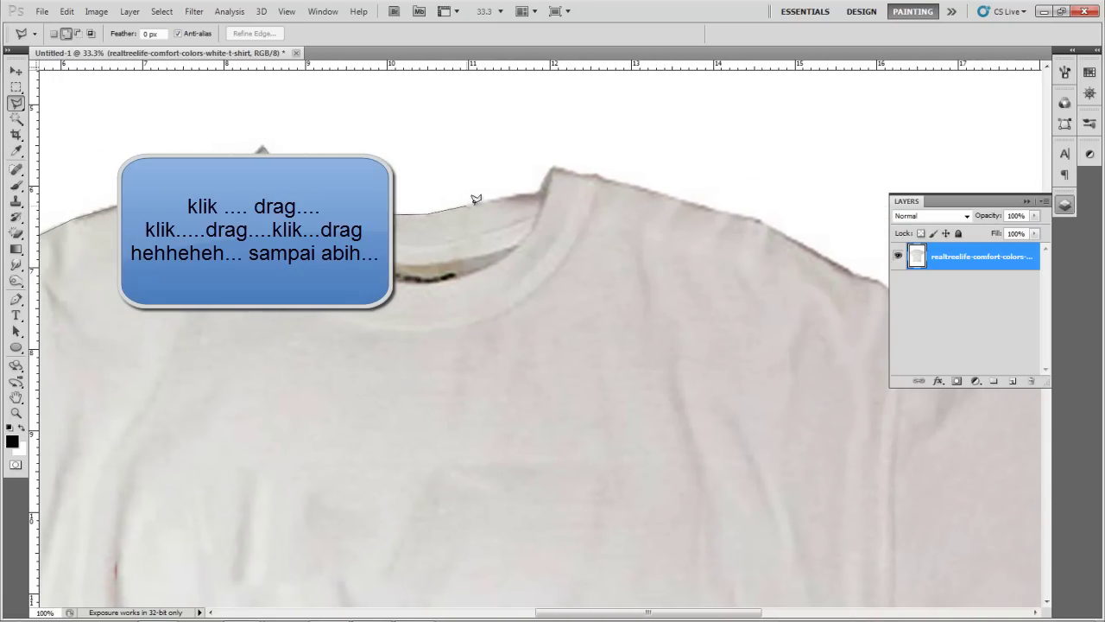
left_click(541, 189)
left_click(554, 164)
left_click(757, 212)
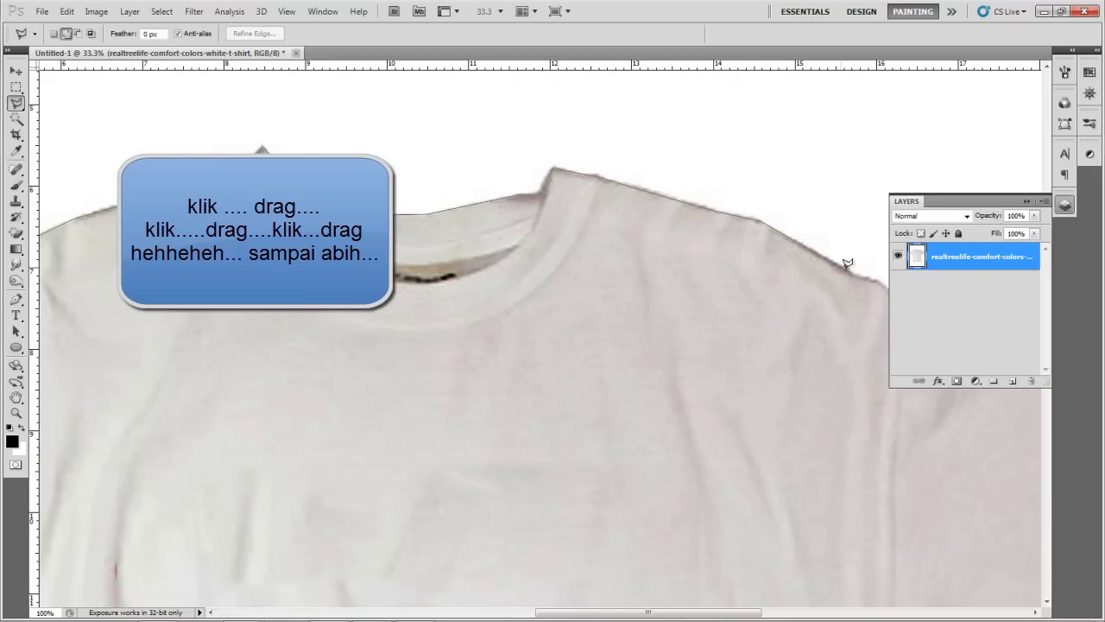
left_click_drag(850, 269, 453, 121)
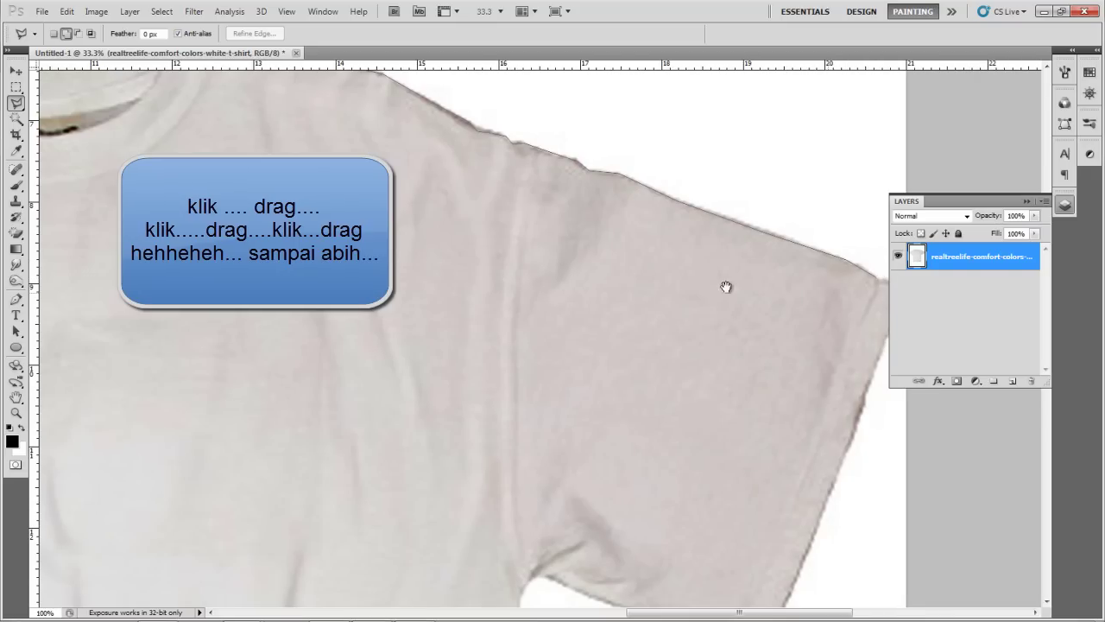
left_click_drag(877, 279, 446, 257)
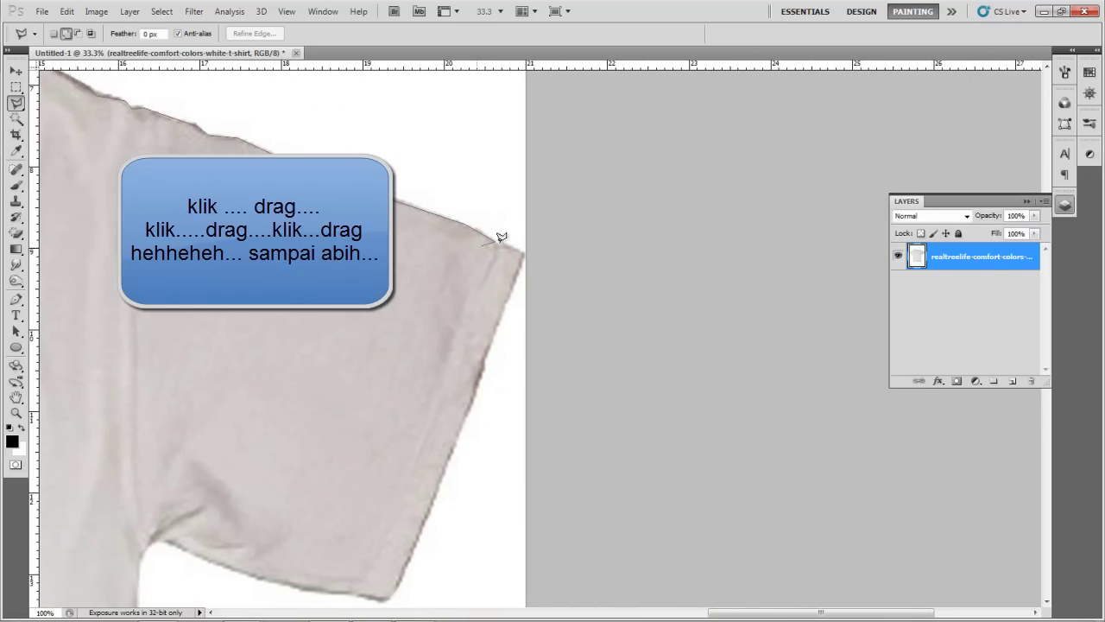
left_click(526, 250)
Trace the outline from the right armpit down the right side and back along the bottom hem
left_click_drag(397, 585, 693, 308)
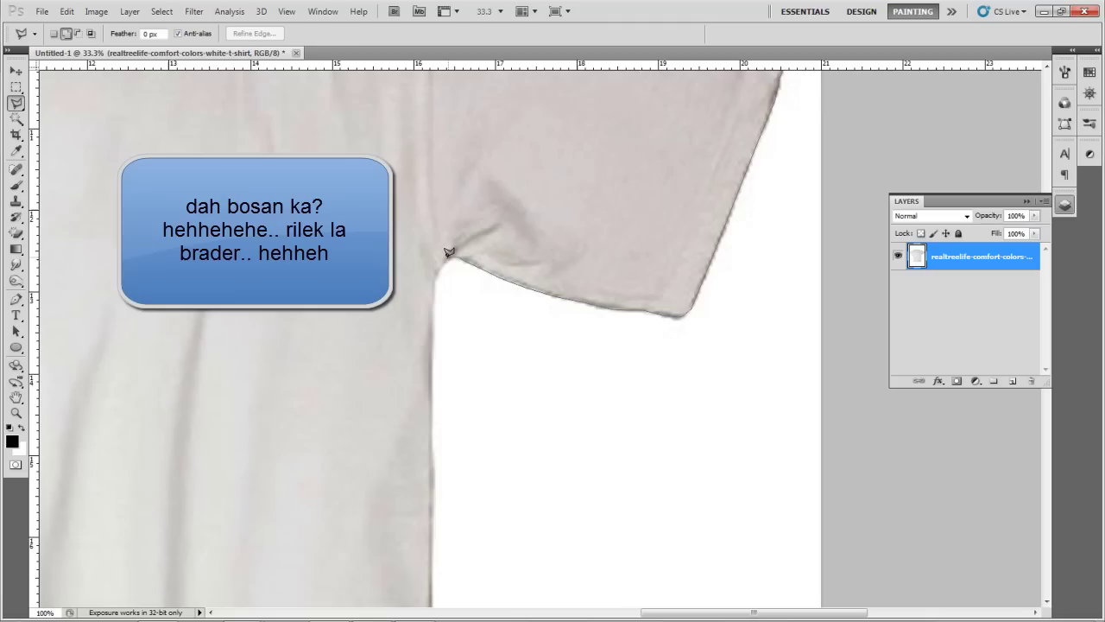
left_click(436, 276)
left_click(432, 319)
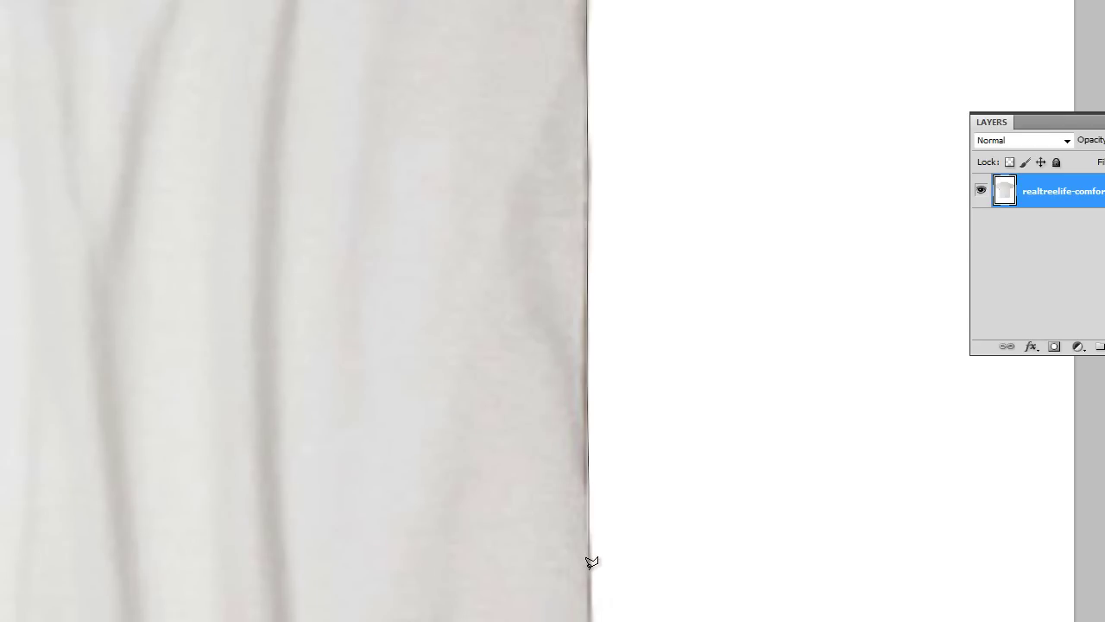
left_click_drag(651, 389, 734, 56)
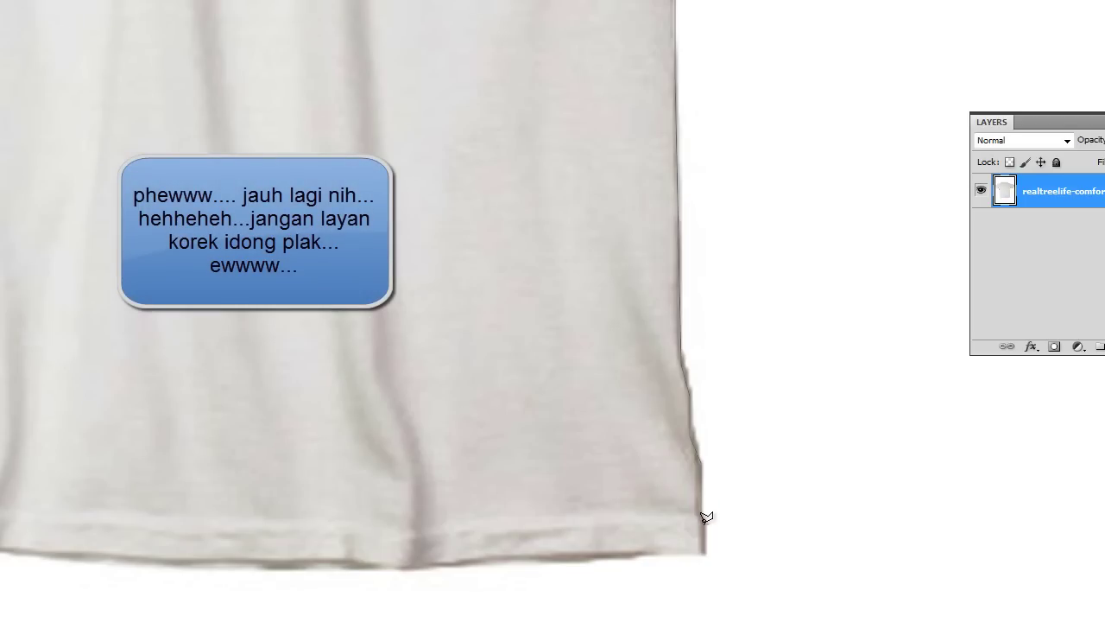
mouse_move(708, 550)
left_mouse_down()
mouse_move(1029, 449)
mouse_move(922, 448)
left_mouse_up()
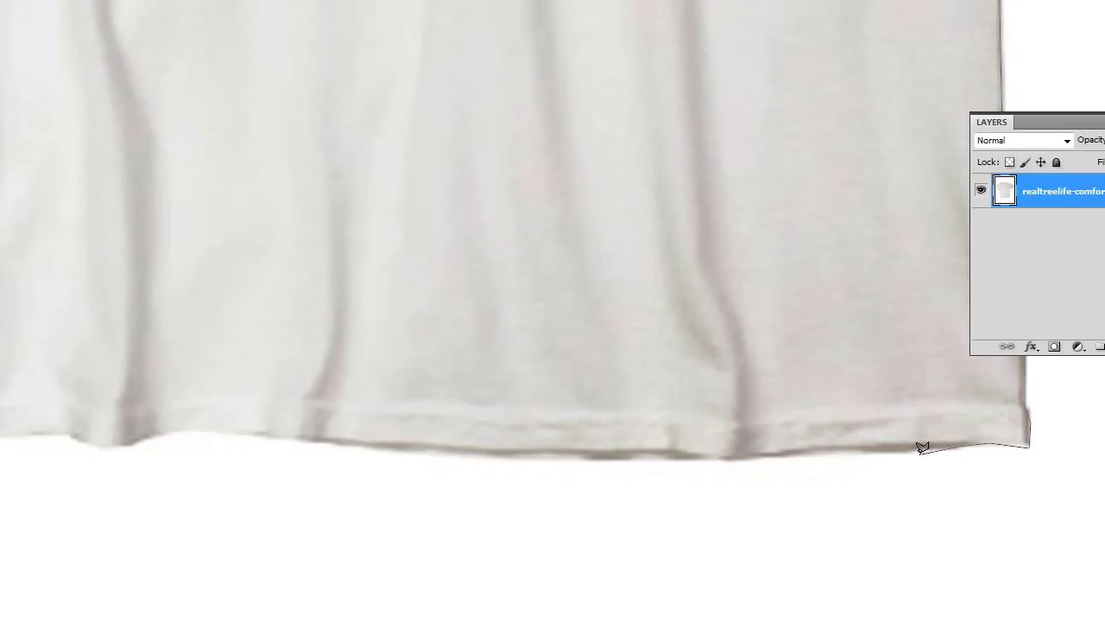
left_click_drag(922, 448, 794, 444)
mouse_move(759, 451)
left_mouse_down()
mouse_move(338, 436)
mouse_move(190, 419)
mouse_move(131, 434)
mouse_move(65, 430)
mouse_move(777, 399)
mouse_move(774, 414)
mouse_move(711, 402)
mouse_move(524, 406)
left_mouse_up()
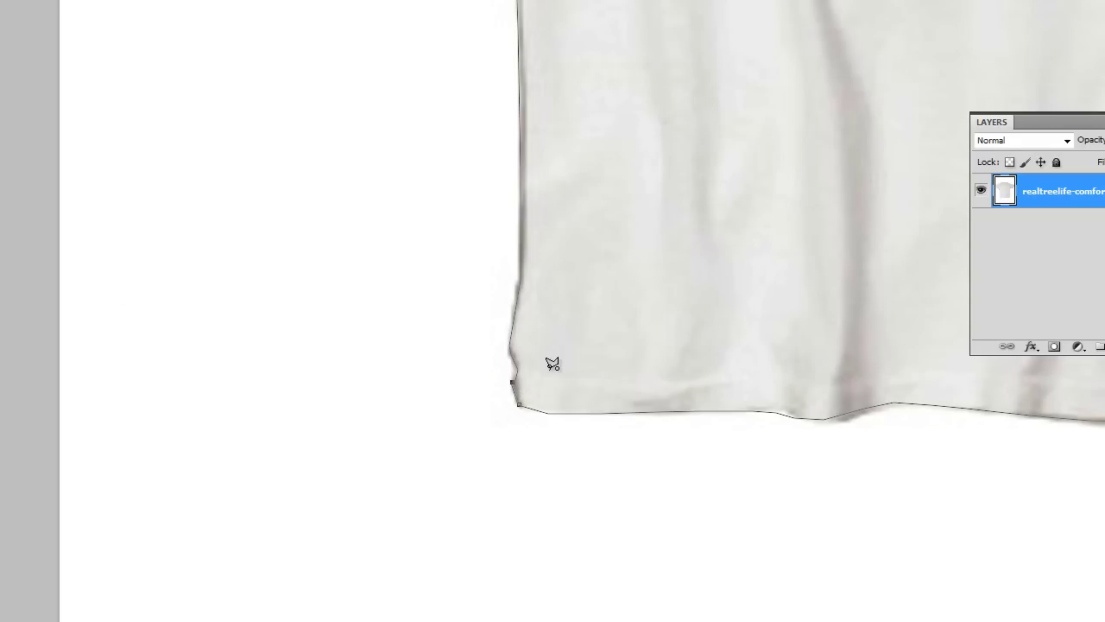
Close the lasso into a whole-shirt selection and copy it onto a new Layer 1
double_click(515, 375)
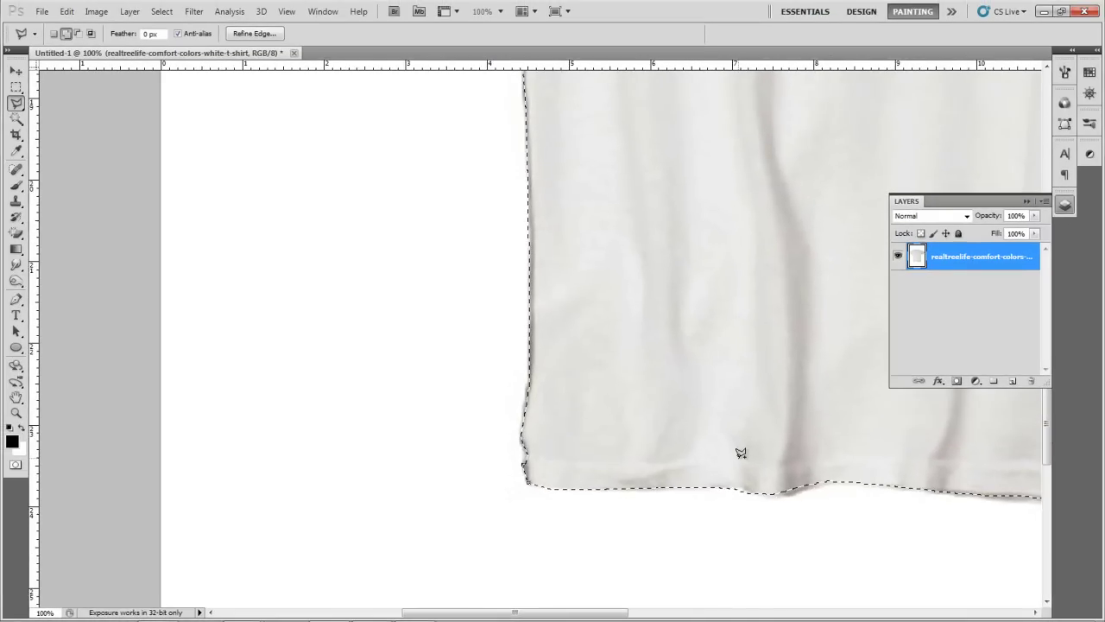
key("ctrl+minus")
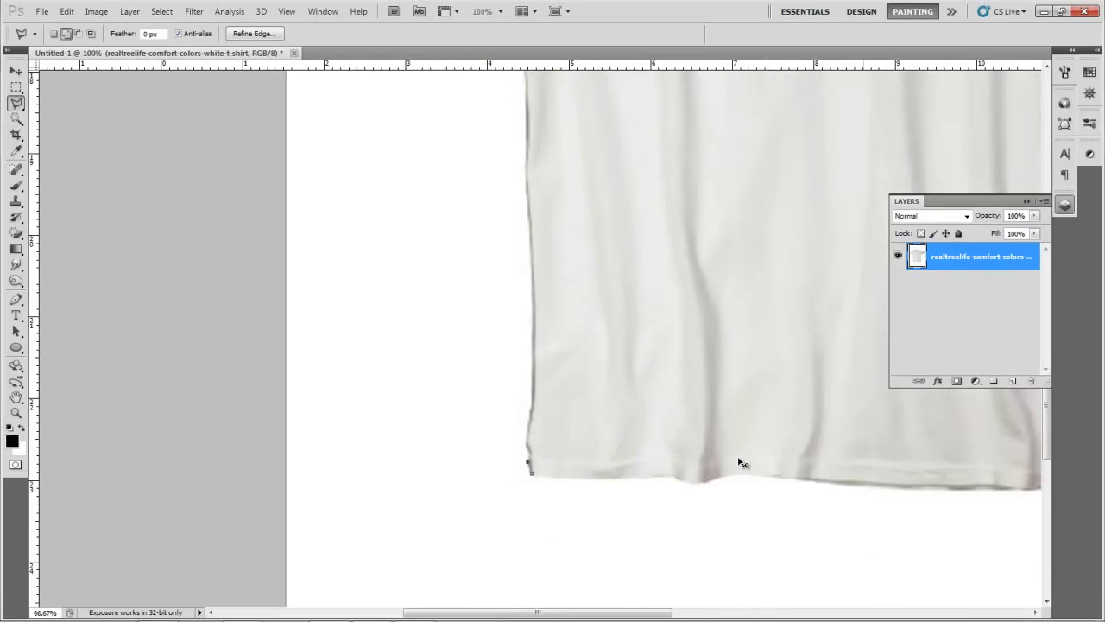
key("ctrl+minus")
key("ctrl+minus")
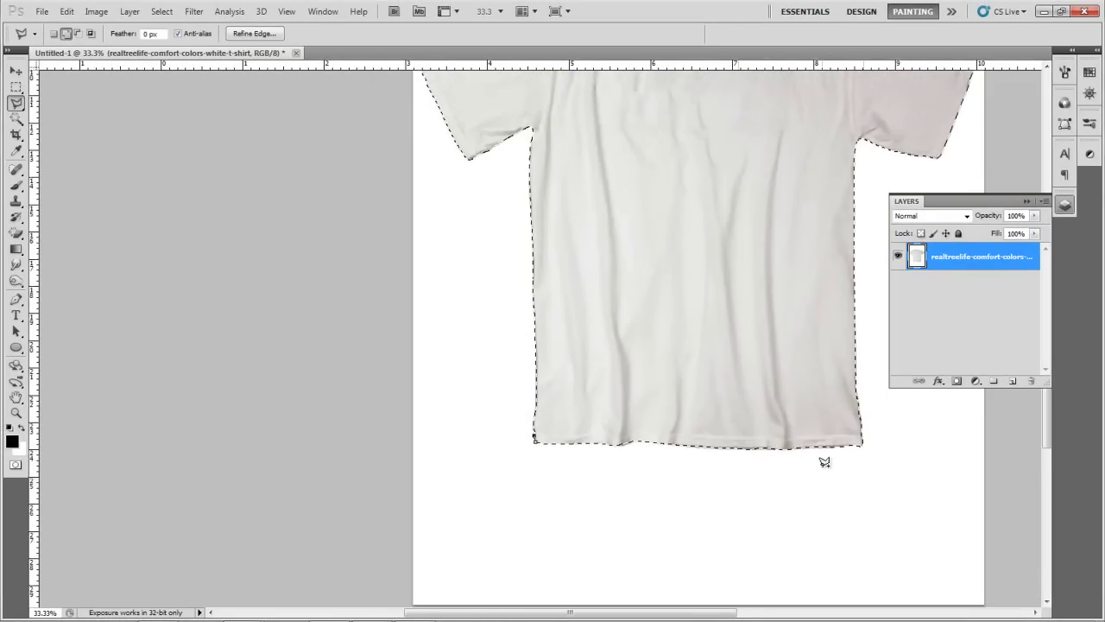
scroll(825, 461, "up", 2)
scroll(827, 460, "up", 1)
scroll(828, 460, "up", 1)
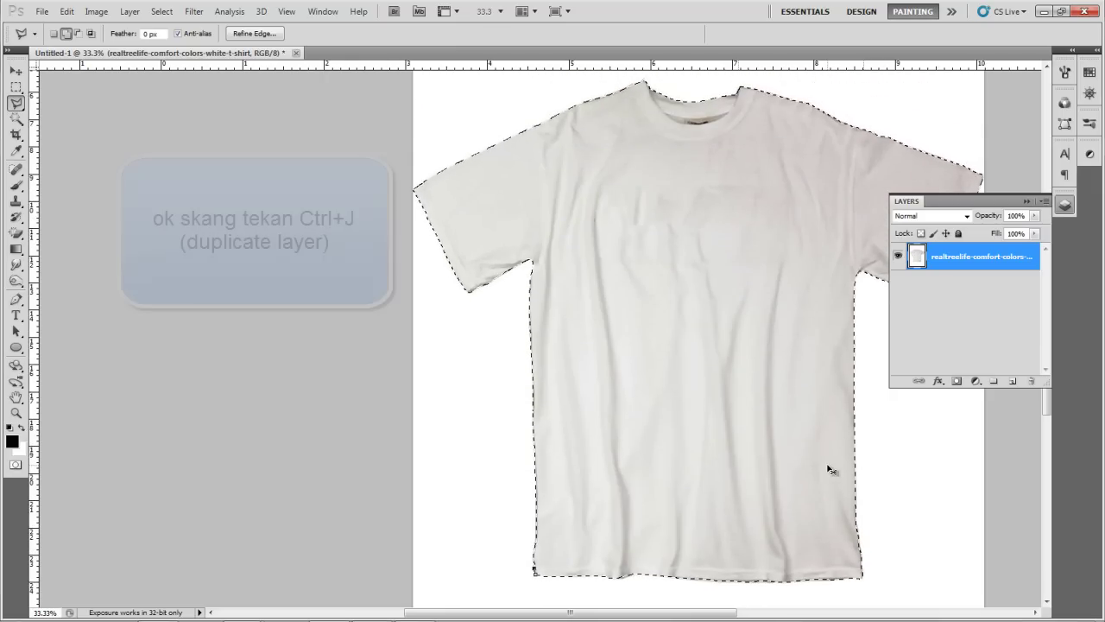
key("ctrl+j")
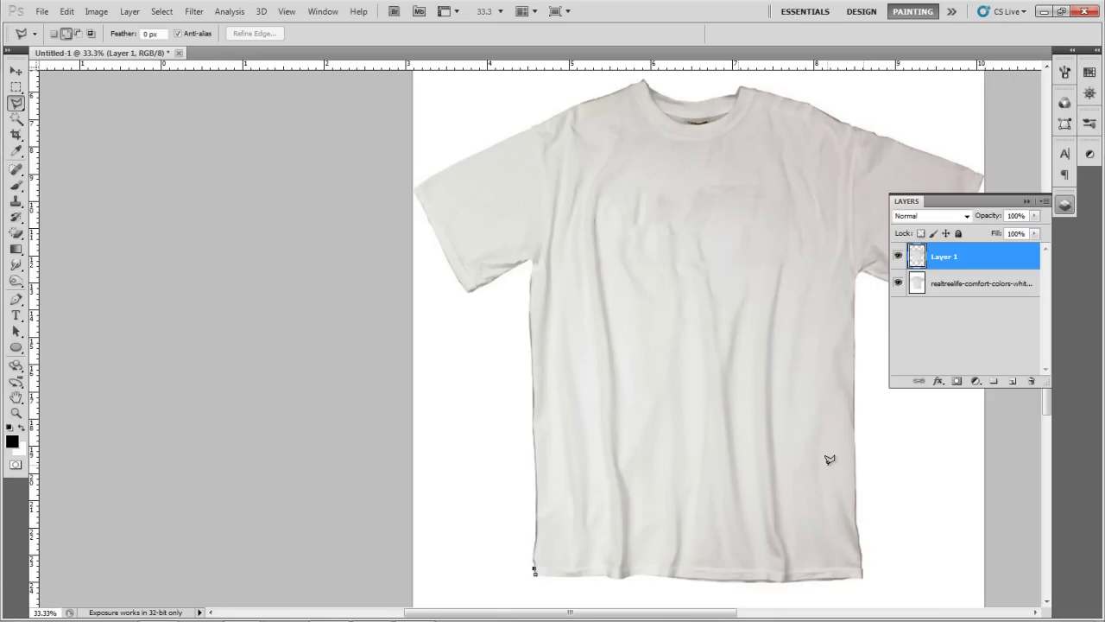
Add a Color Overlay effect to Layer 1 with Multiply blend mode
left_click(937, 381)
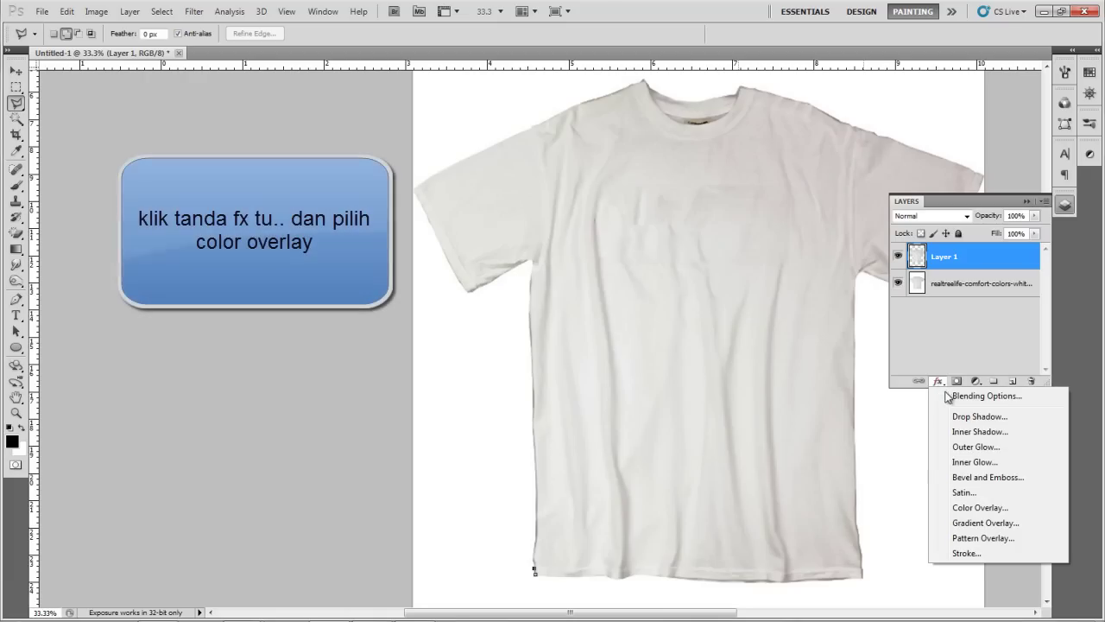
left_click(963, 507)
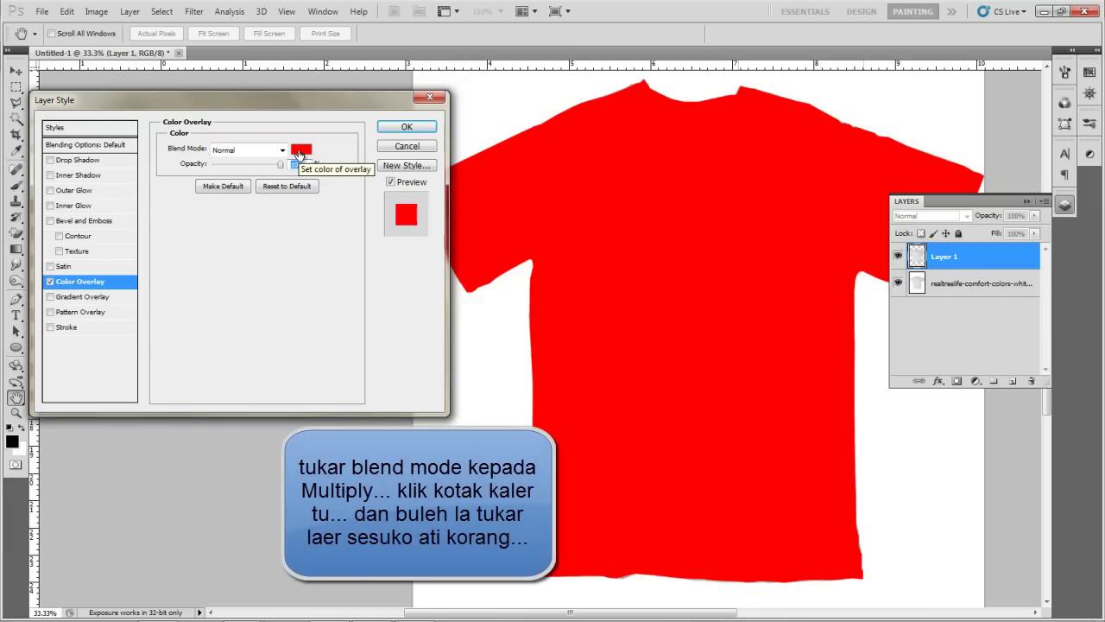
left_click(282, 150)
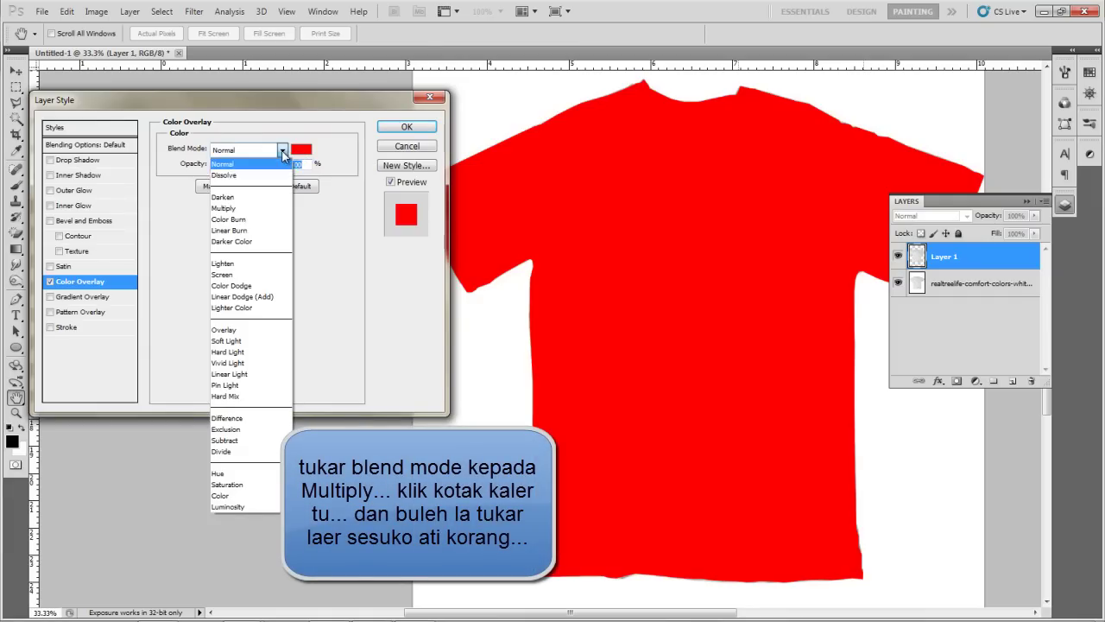
left_click(263, 208)
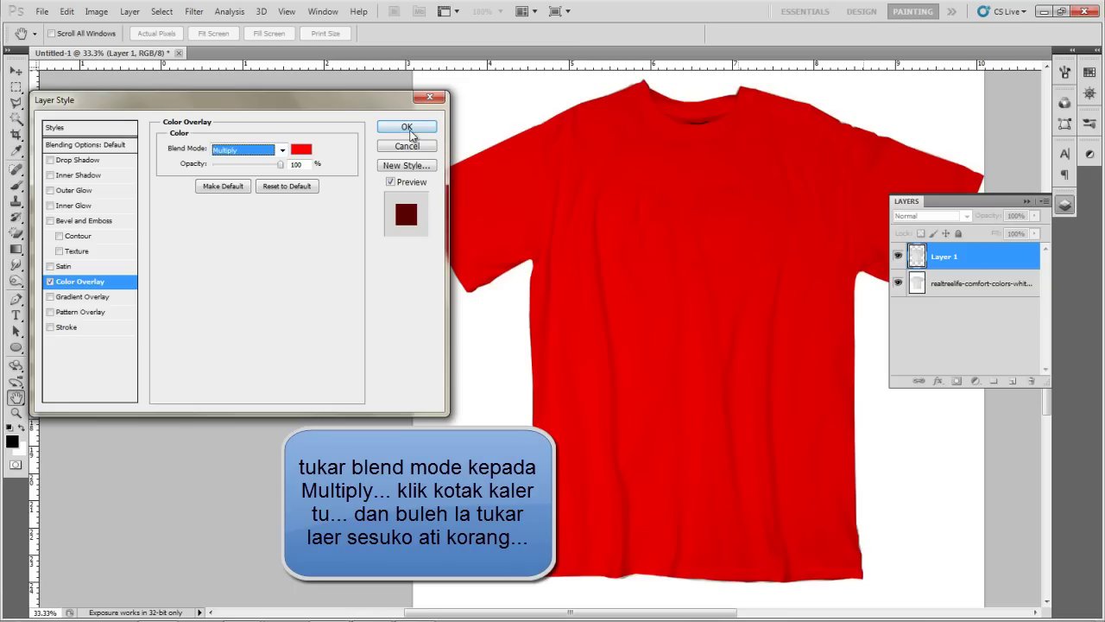
Try a soft blue and then a bright yellow as the overlay colour
left_click(301, 151)
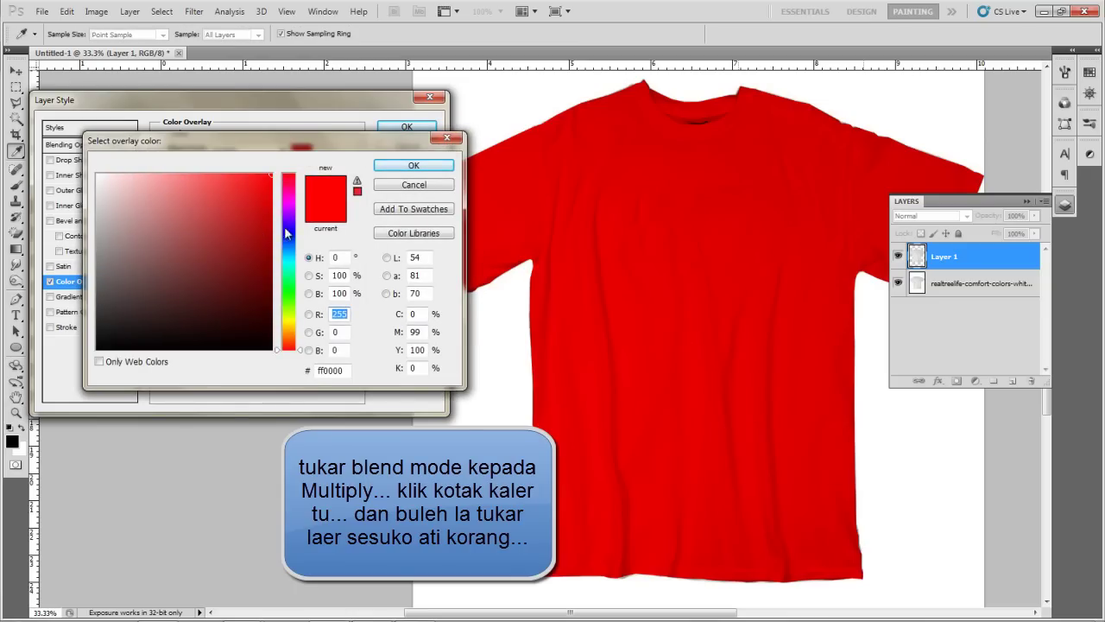
left_click(288, 233)
mouse_move(268, 176)
left_mouse_down()
mouse_move(227, 213)
mouse_move(199, 220)
mouse_move(188, 204)
left_mouse_up()
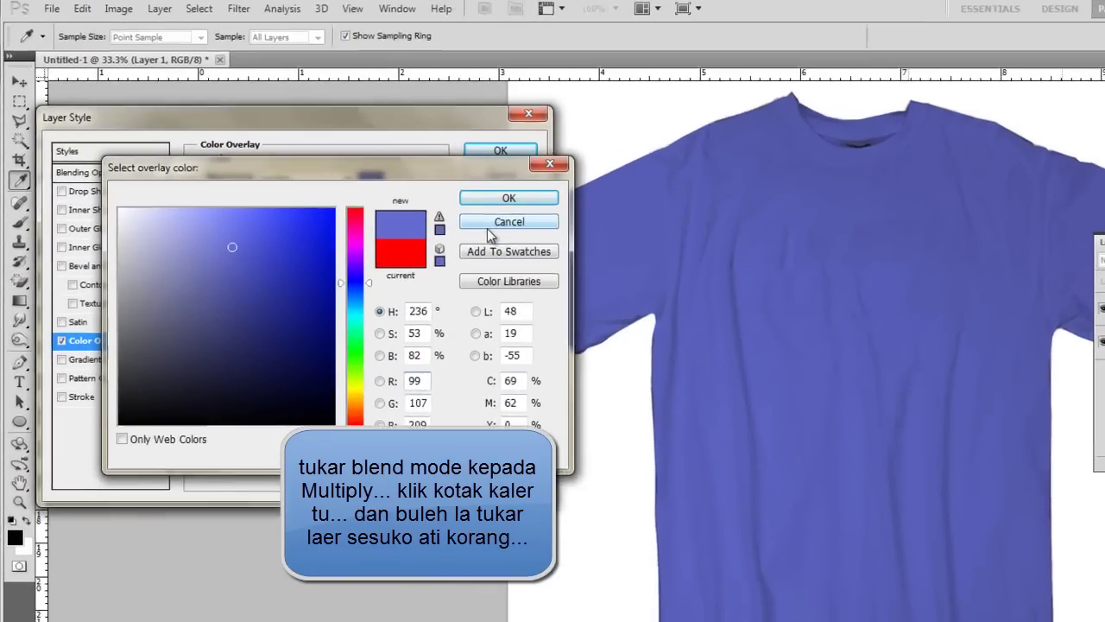
left_click(505, 197)
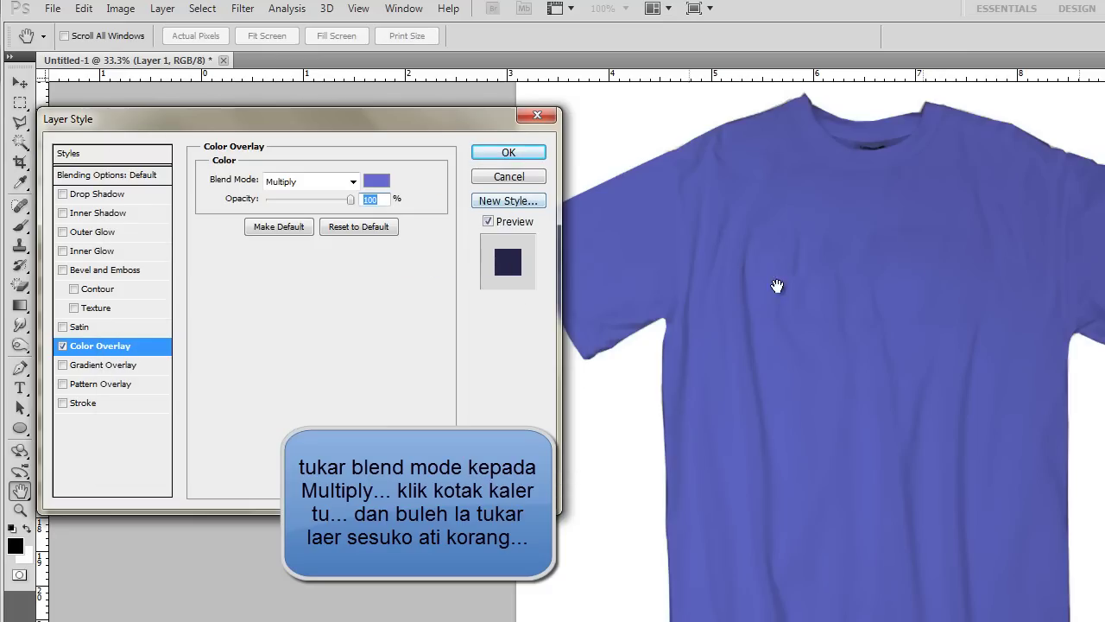
left_click(376, 181)
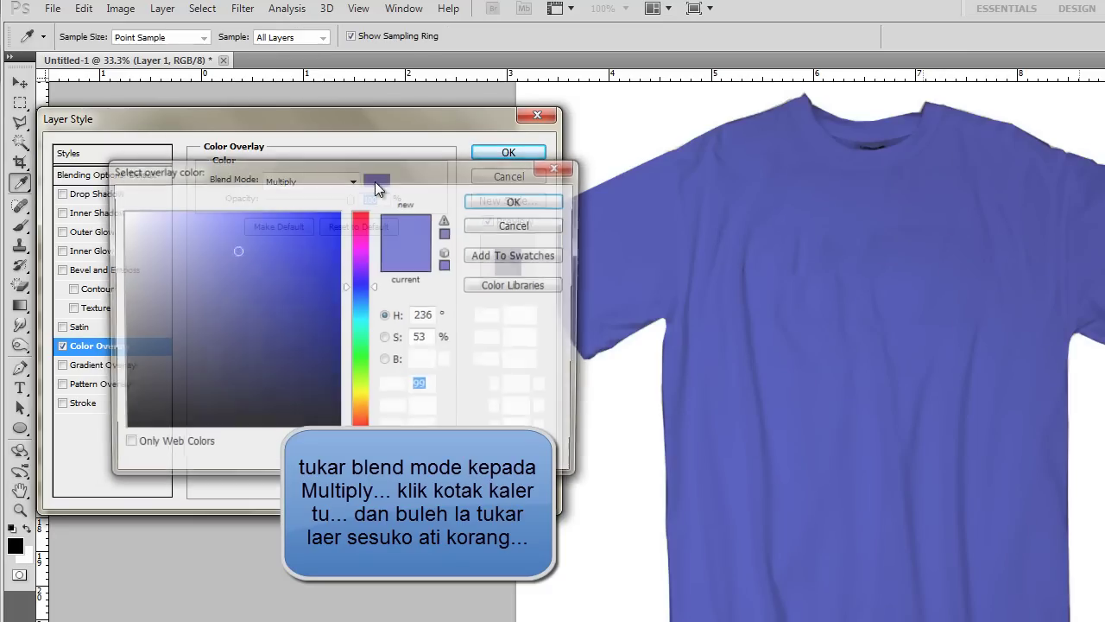
left_click(360, 401)
left_click_drag(311, 328, 324, 214)
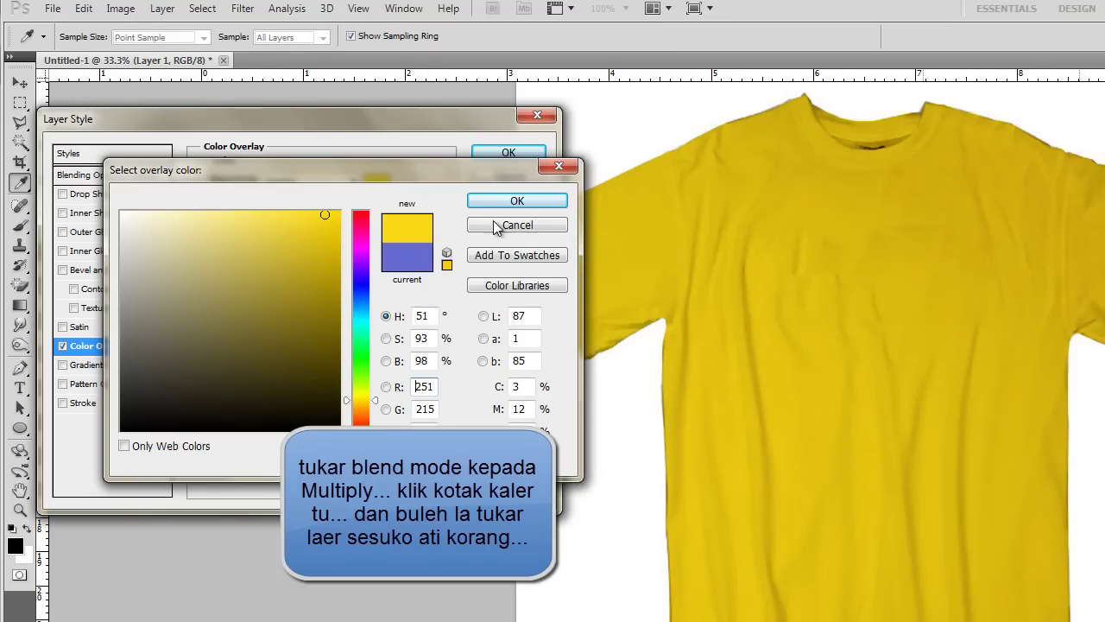
left_click(523, 201)
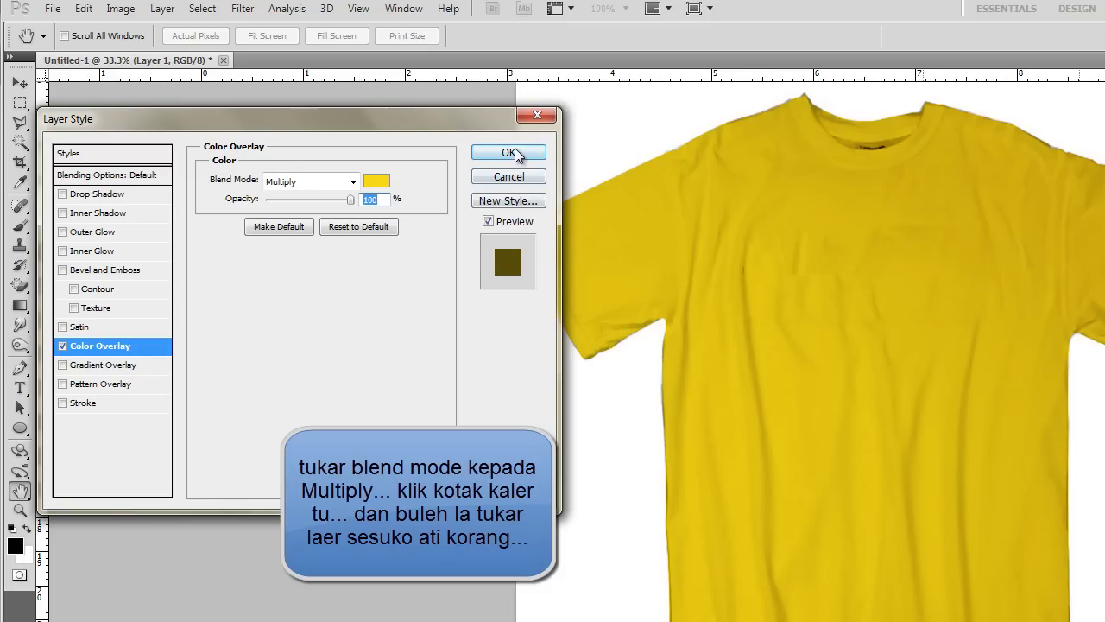
Set the overlay colour to dark charcoal #48463e and apply the effect
left_click(373, 185)
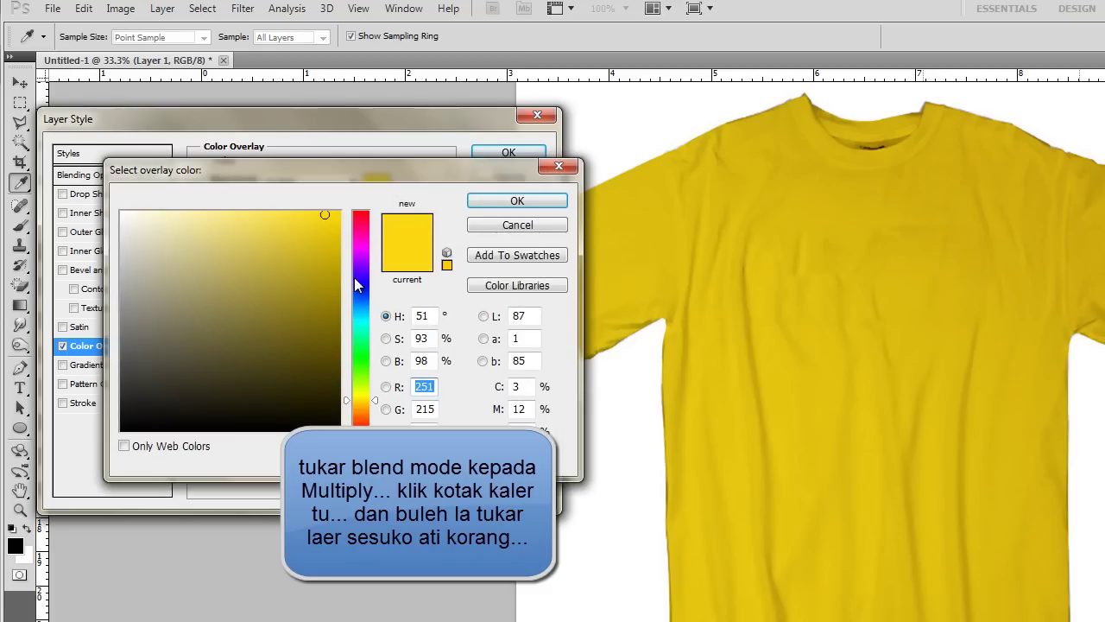
mouse_move(196, 381)
left_mouse_down()
mouse_move(124, 389)
mouse_move(151, 396)
mouse_move(152, 368)
left_mouse_up()
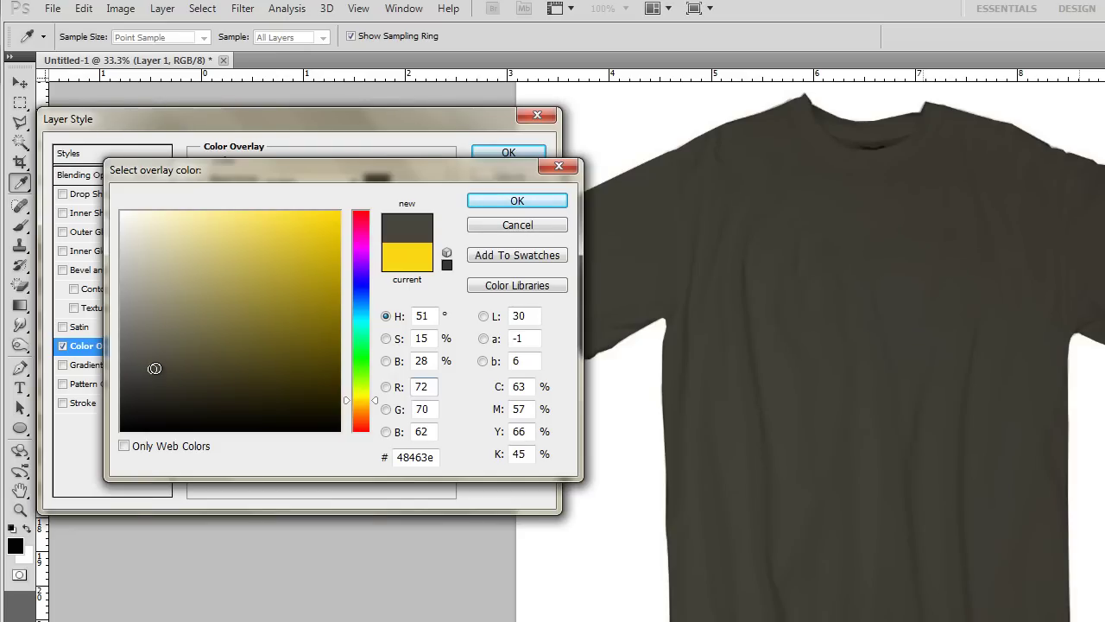
left_click(515, 201)
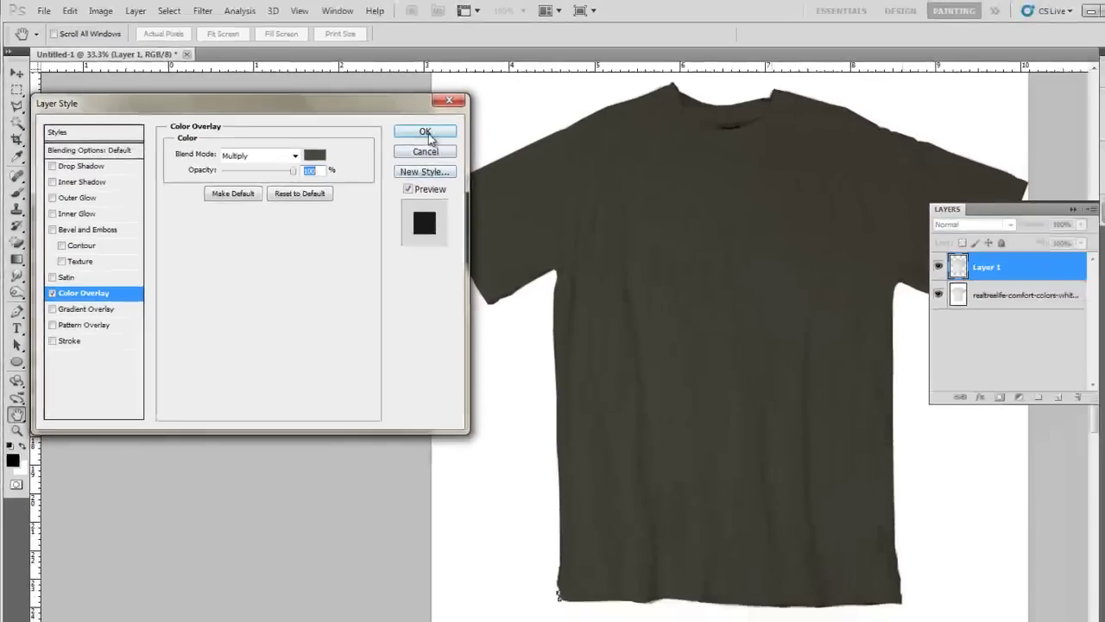
left_click(427, 134)
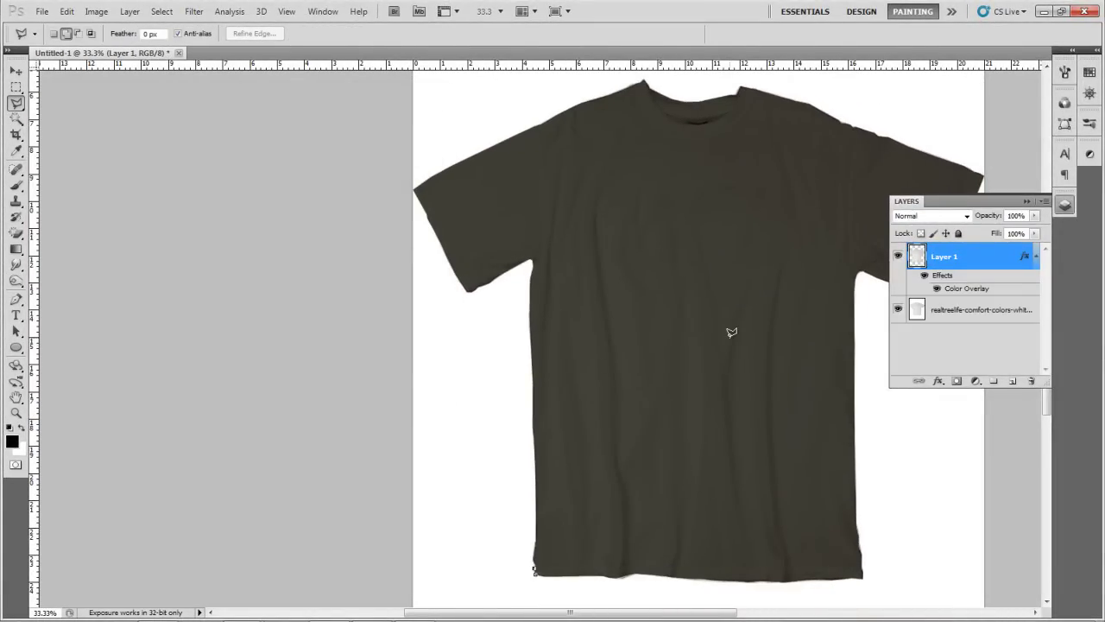
Zoom out to 25%, recentre the shirt, and open the File menu
key("ctrl+minus")
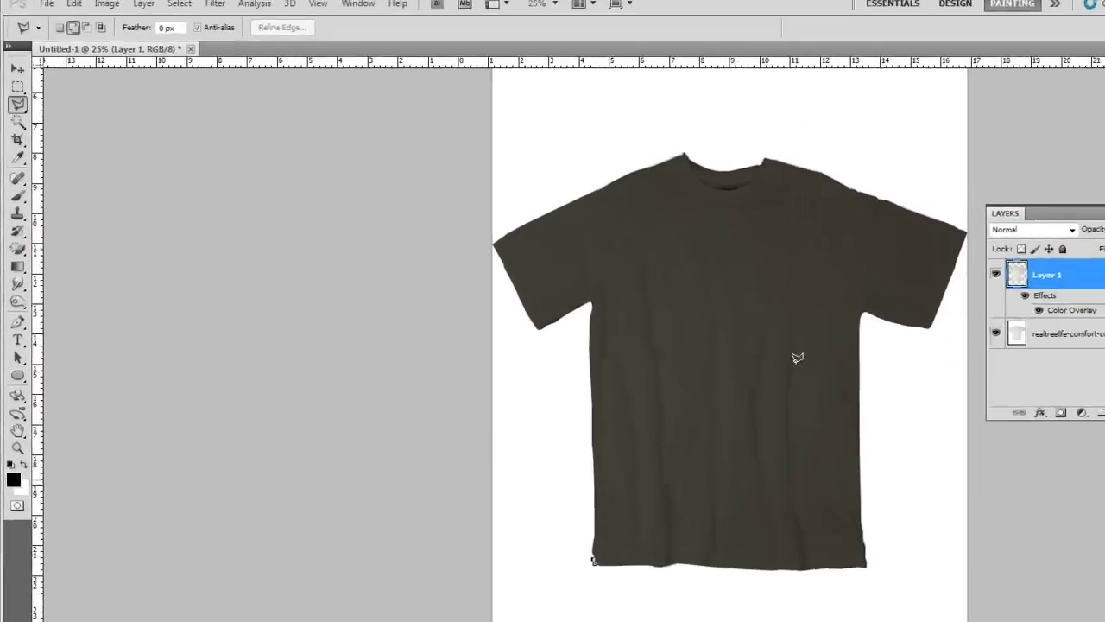
left_click_drag(902, 378, 736, 406)
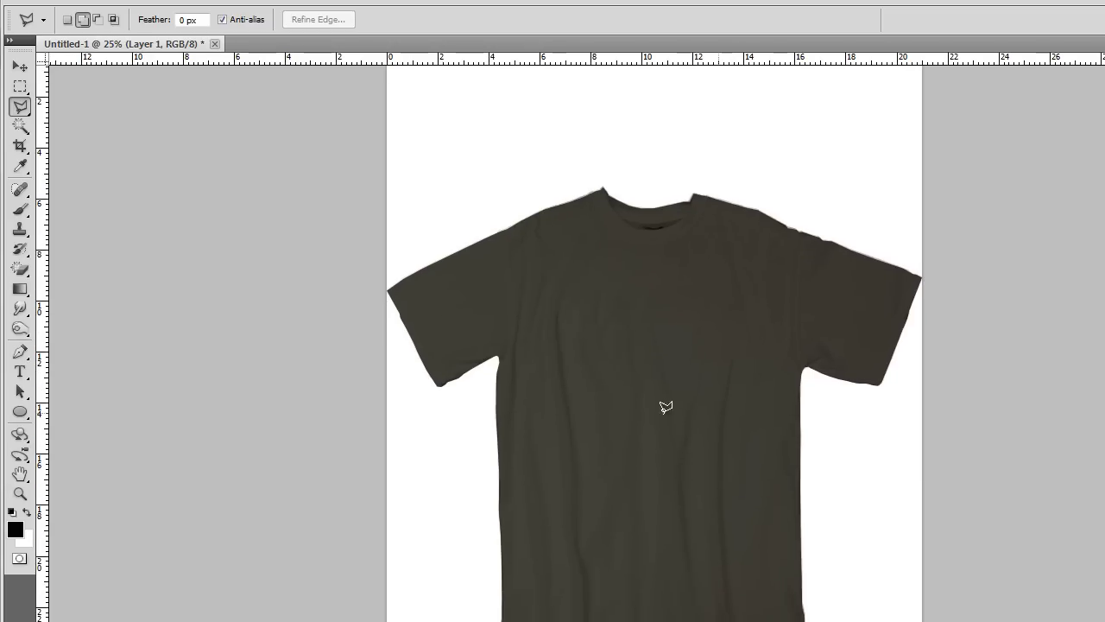
left_click(52, 5)
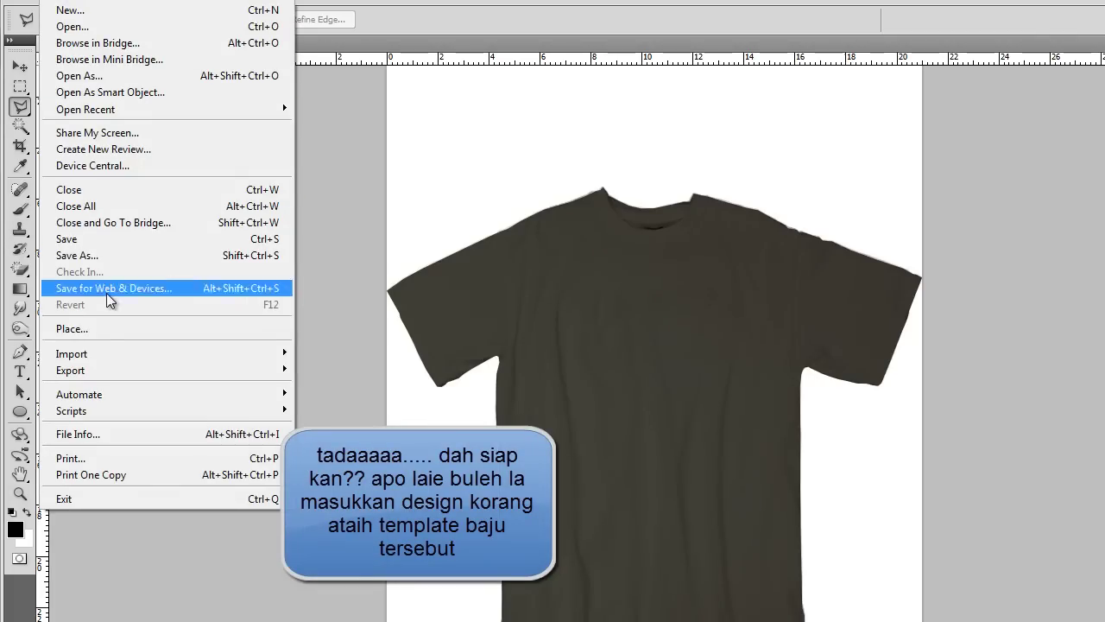
Place DESIGN GI POKONOEHJANG.png from the Desktop into the shirt document
left_click(101, 326)
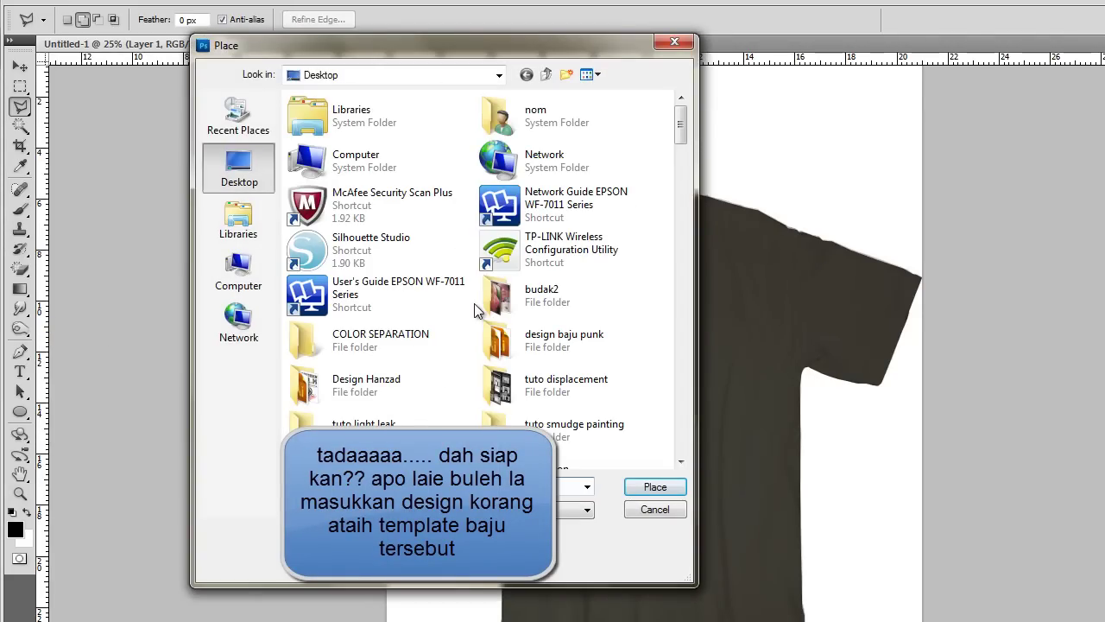
left_click(681, 463)
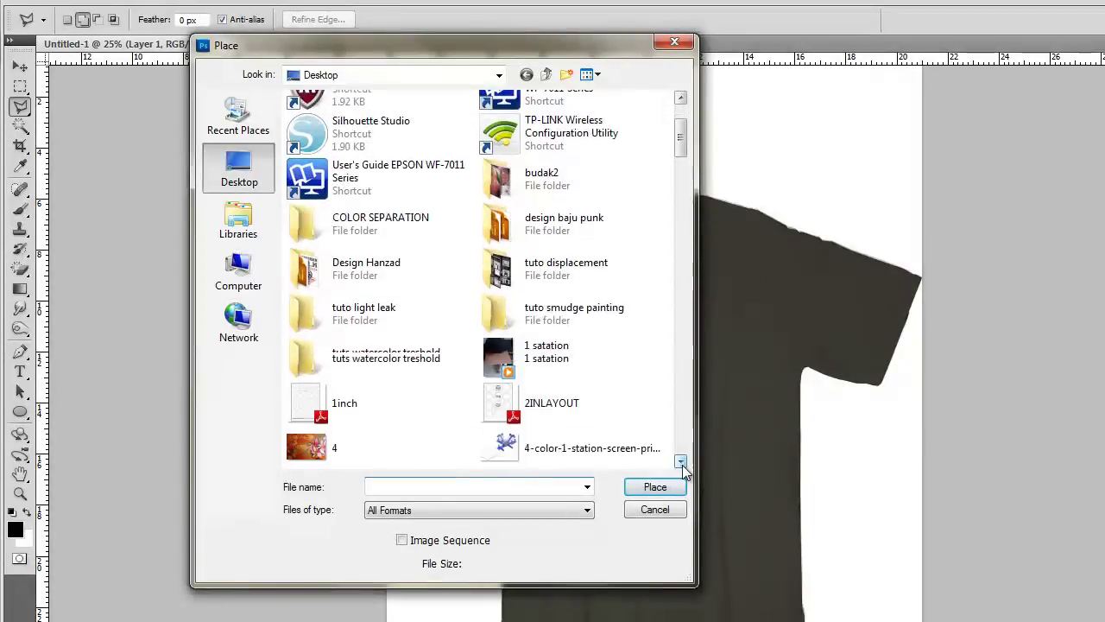
left_click_drag(682, 465, 682, 465)
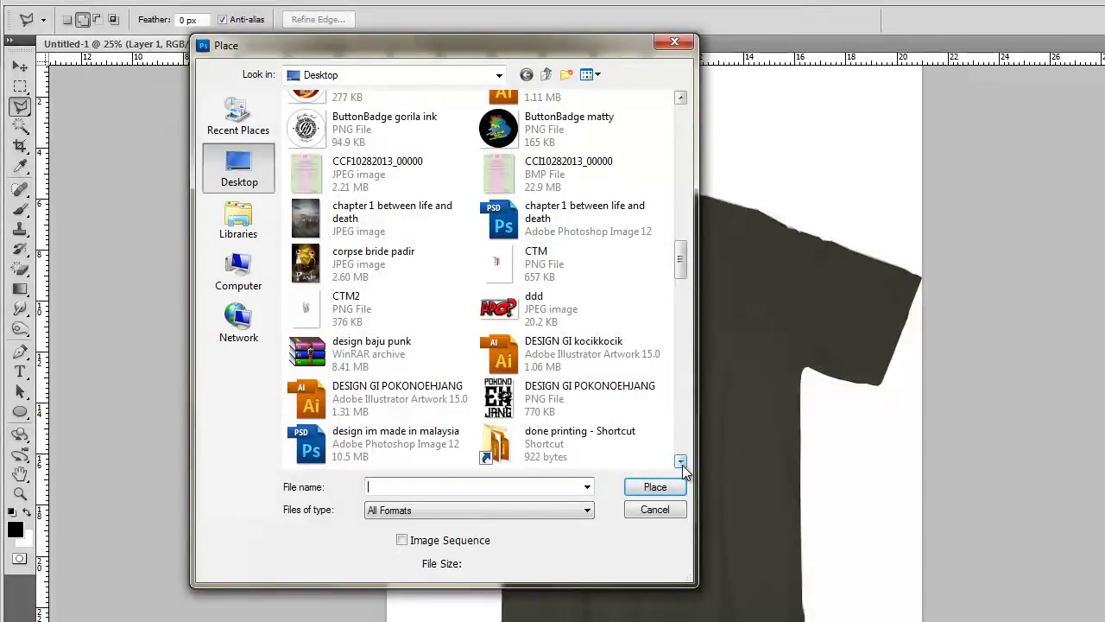
left_click(398, 265)
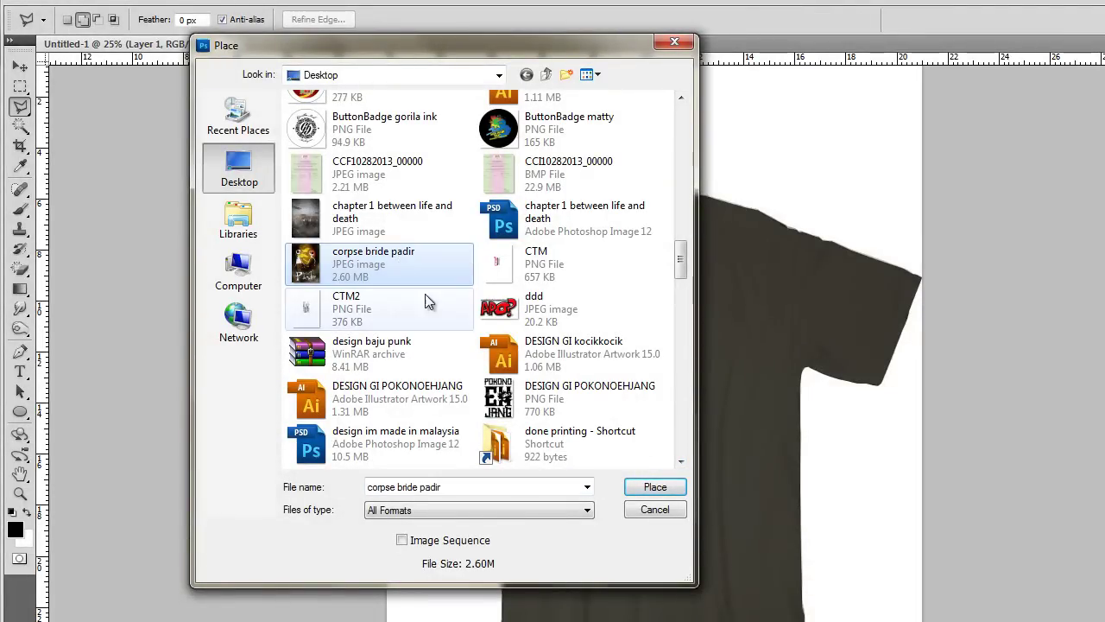
double_click(559, 402)
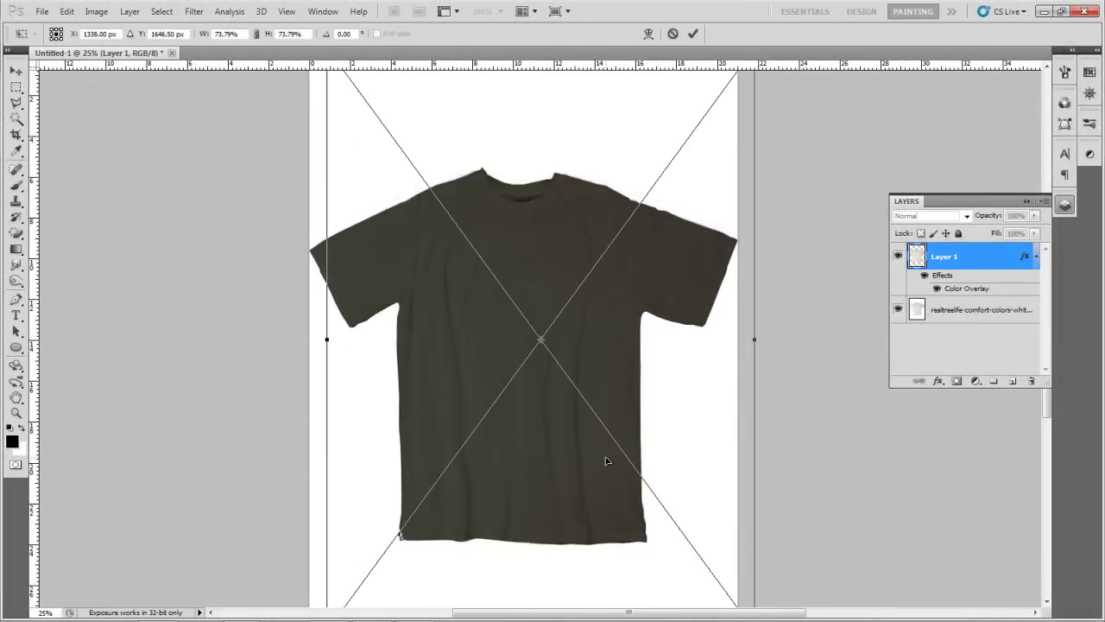
Scale the POKONOEHJANG design to about 26% and centre it on the shirt's chest
left_click_drag(520, 223, 551, 269)
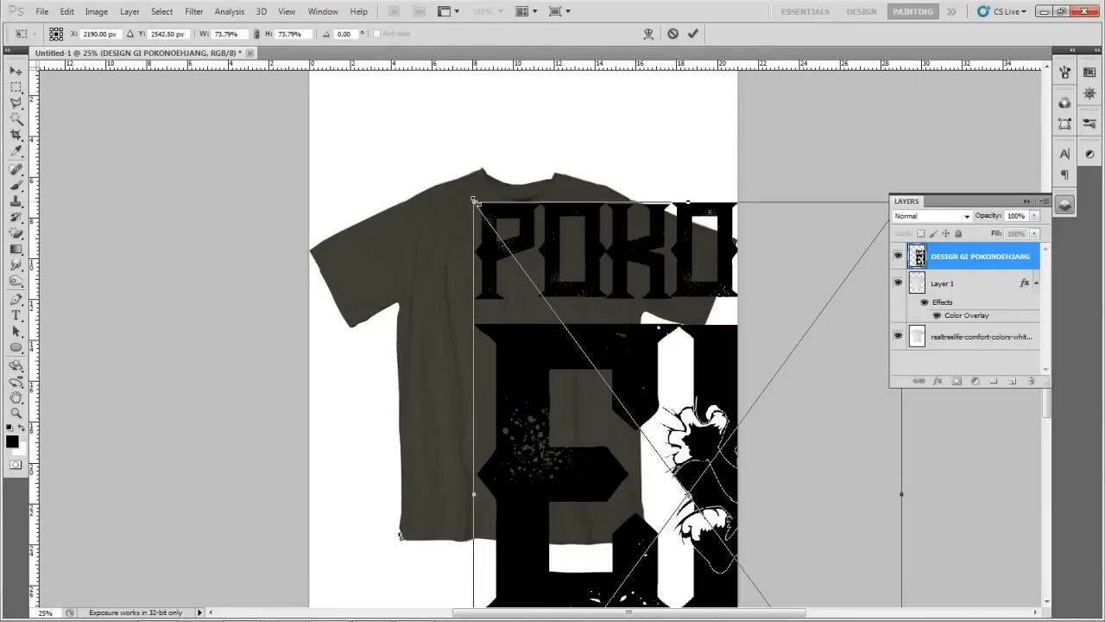
left_click_drag(474, 200, 828, 523)
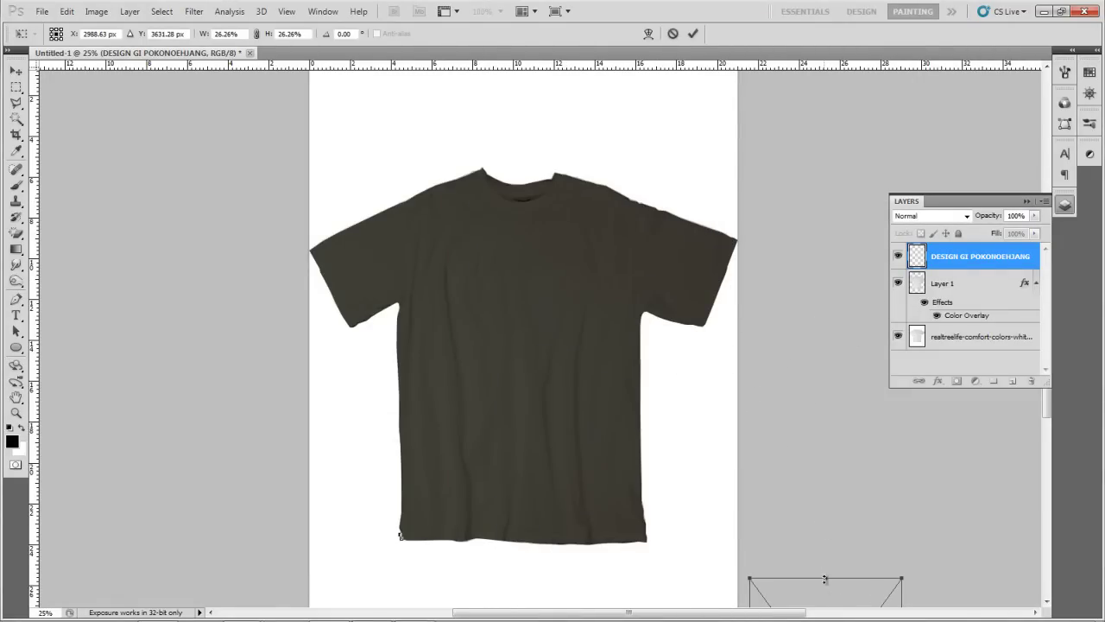
left_click_drag(825, 594, 518, 247)
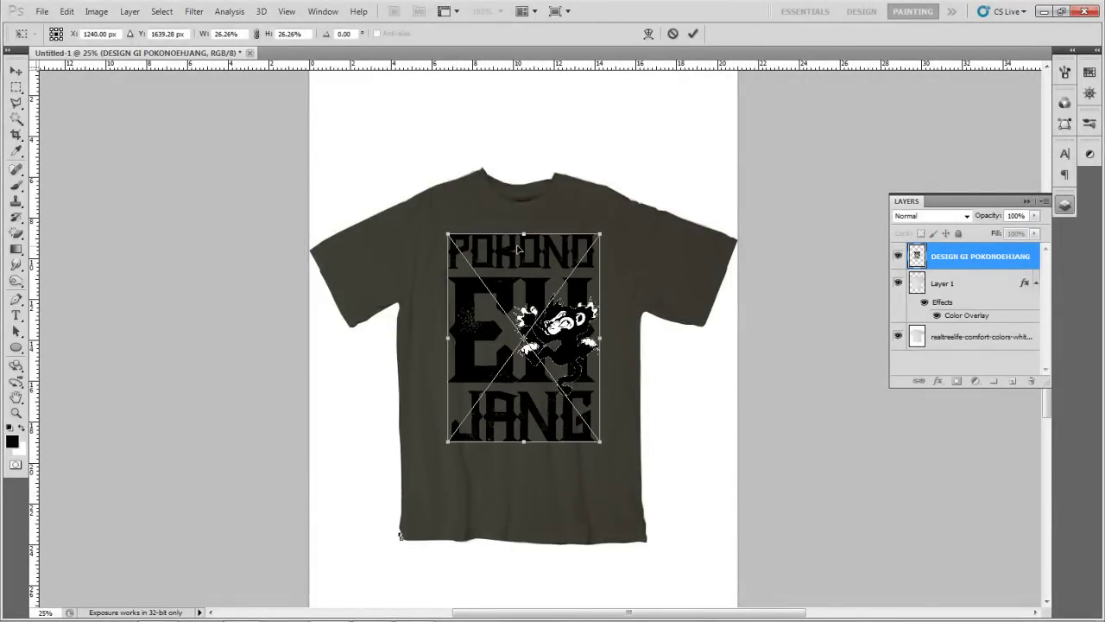
key("l")
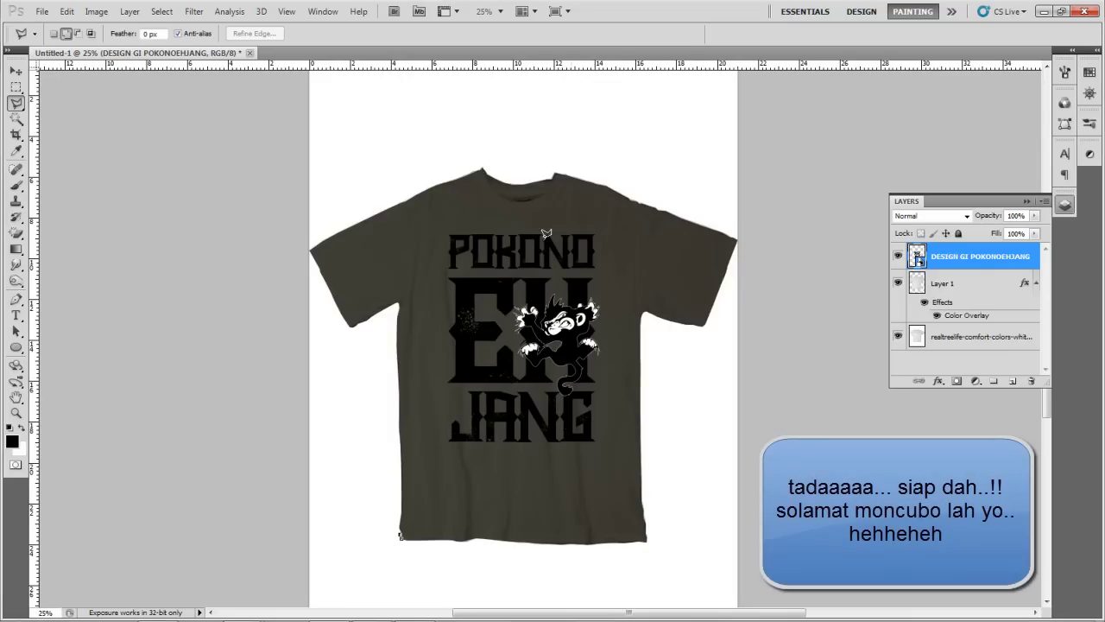
Change Layer 1's Color Overlay colour to bright red #f72d2d
left_click(970, 316)
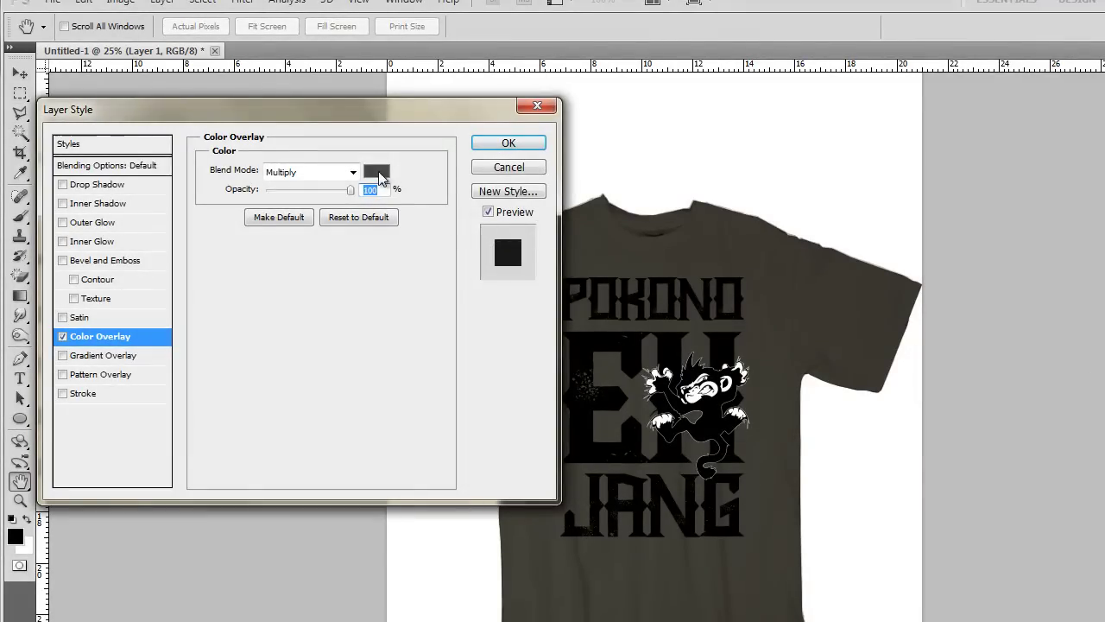
left_click(379, 172)
left_click(300, 208)
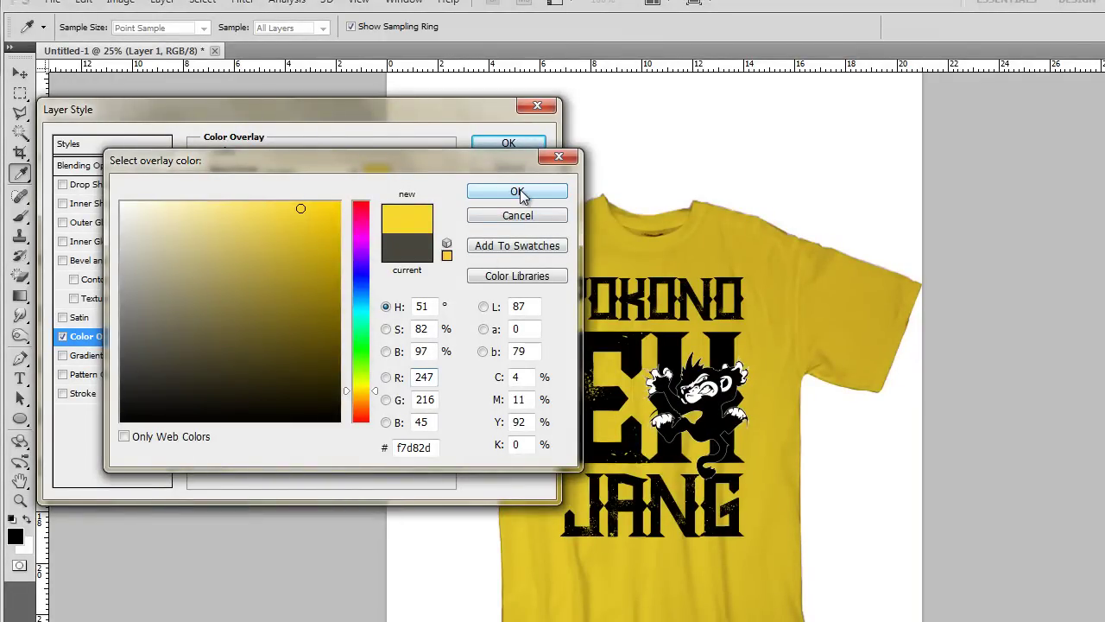
left_click_drag(354, 219, 365, 187)
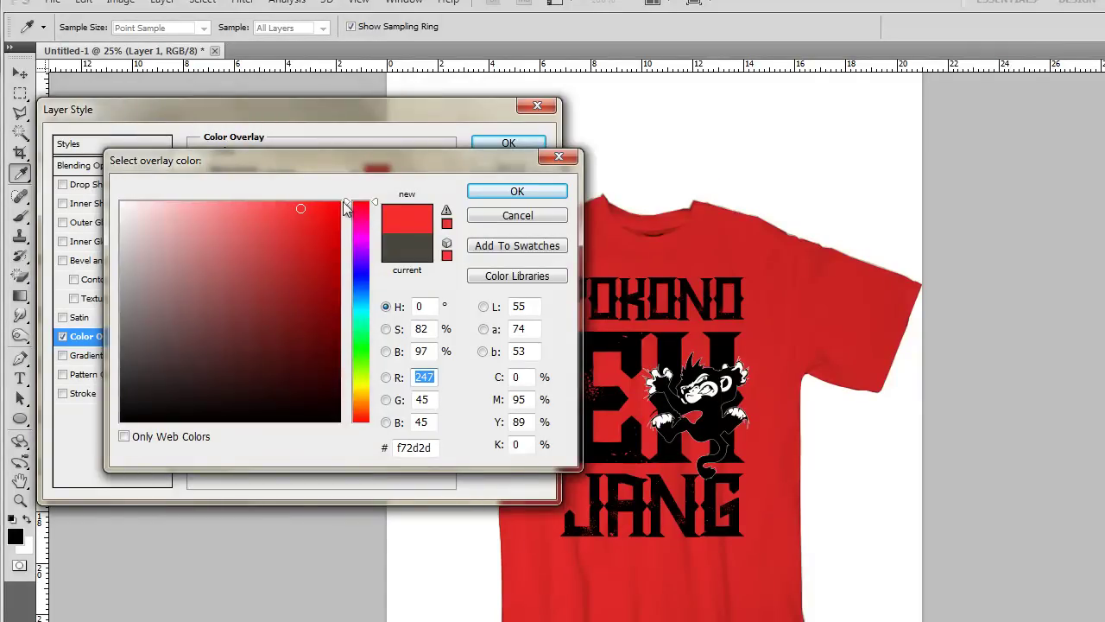
left_click(511, 198)
left_click(422, 128)
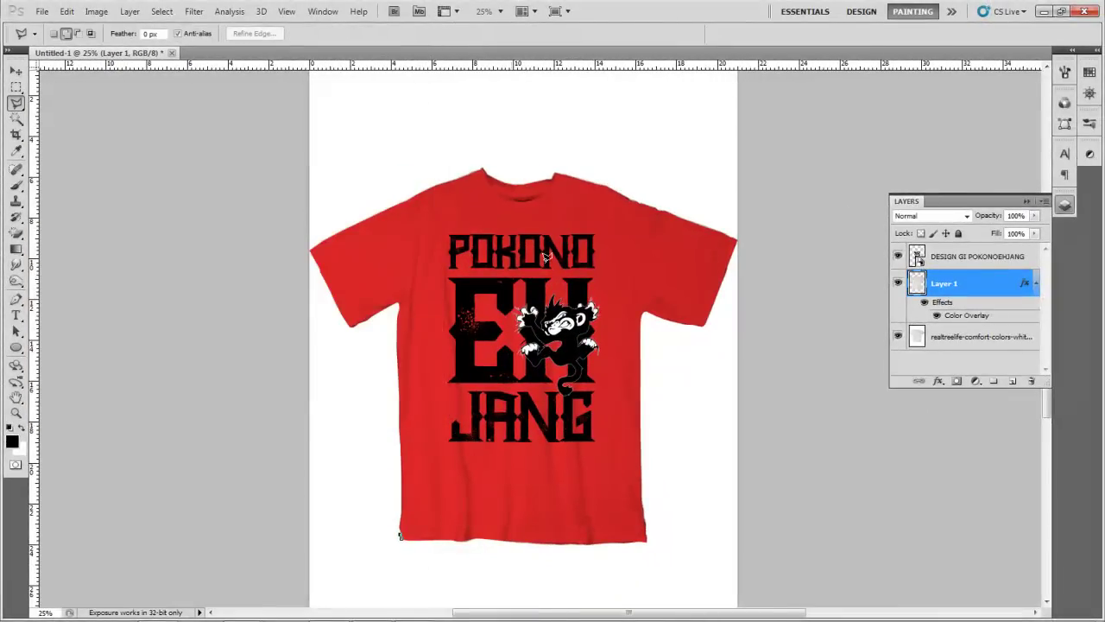